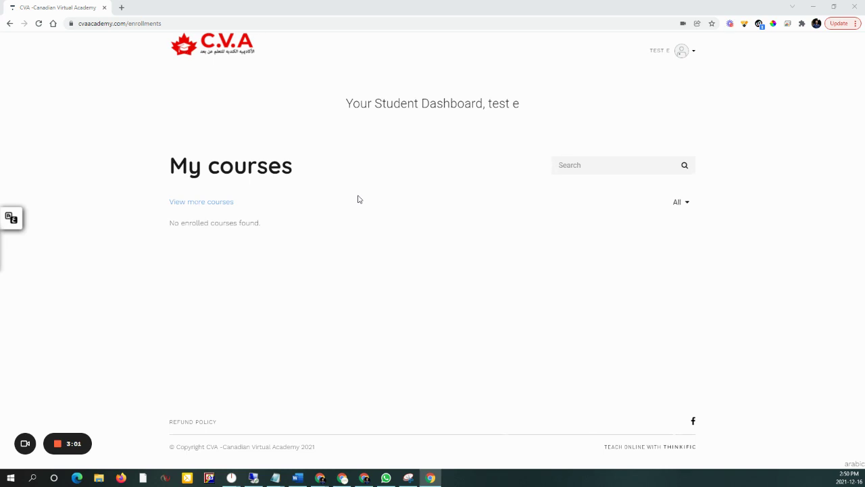
Open the student's My Dashboard page from the account options.
{"action": "left_click", "coordinate": [685, 53]}
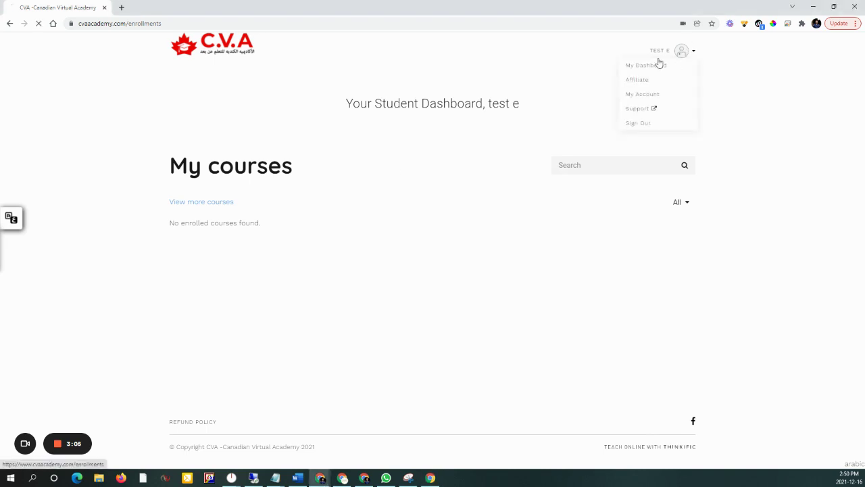
{"action": "left_click", "coordinate": [656, 65]}
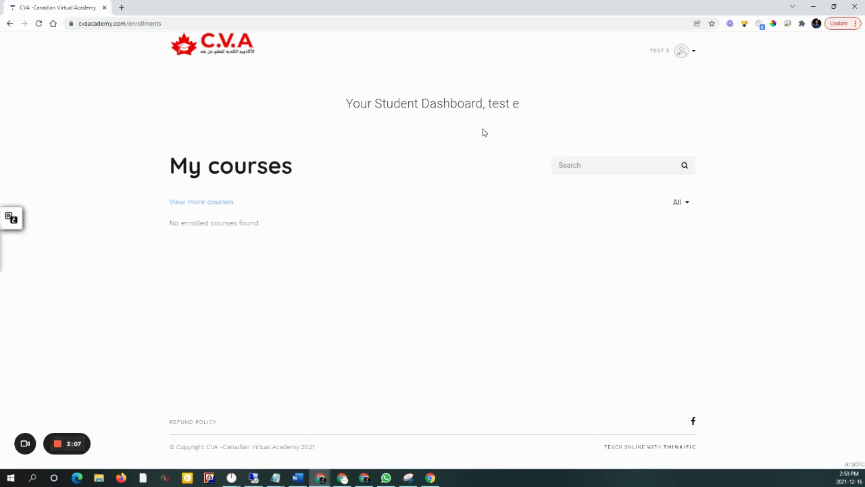
{"action": "left_click", "coordinate": [681, 53]}
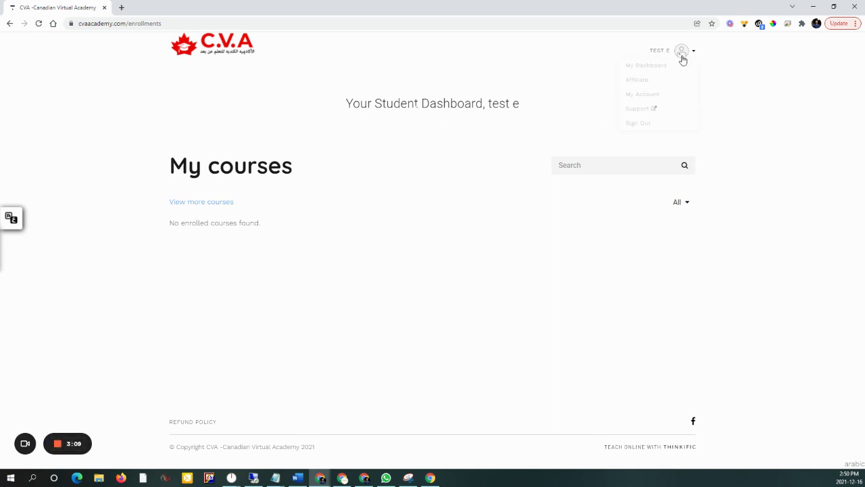
{"action": "left_click", "coordinate": [646, 67]}
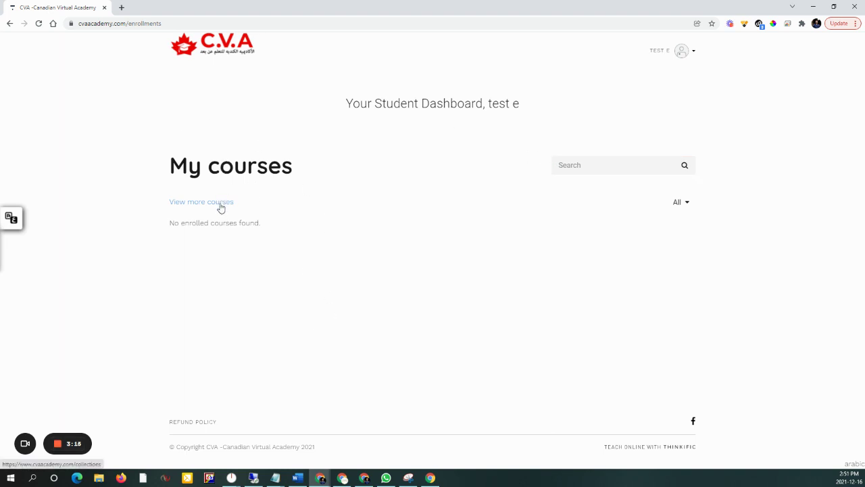
Sign out of the student account and sign back in with the saved e-mail and password.
{"action": "left_click", "coordinate": [679, 58]}
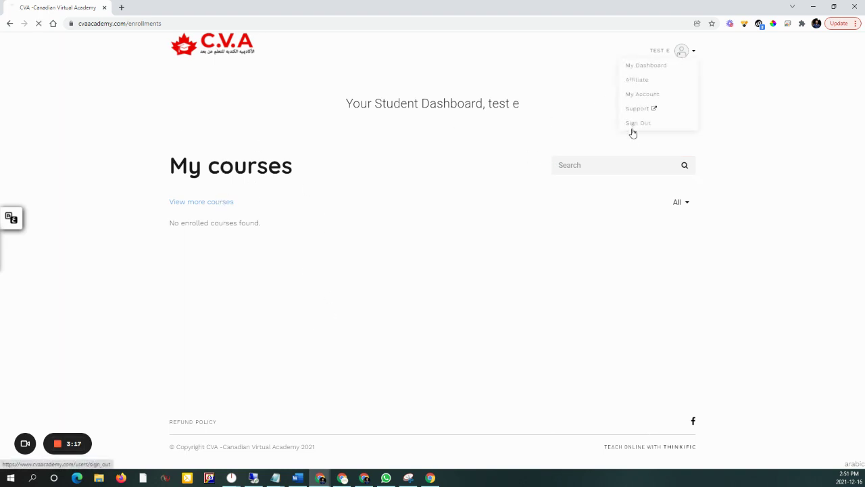
{"action": "left_click", "coordinate": [631, 127]}
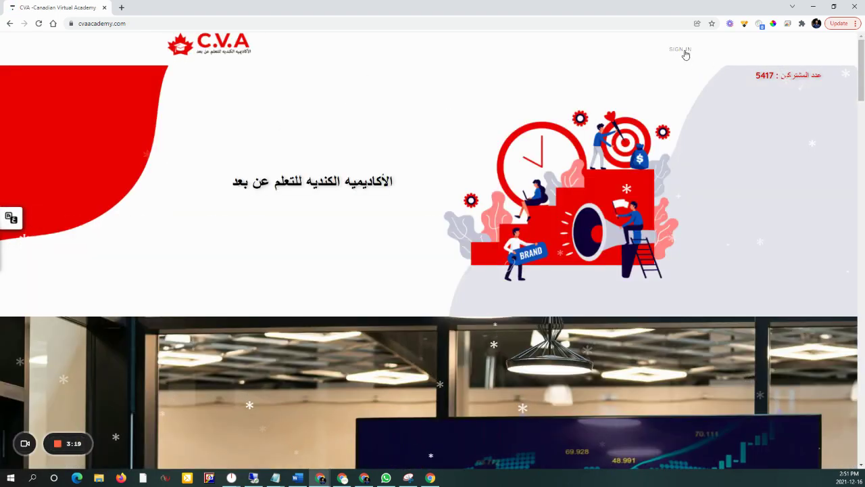
{"action": "left_click", "coordinate": [681, 50]}
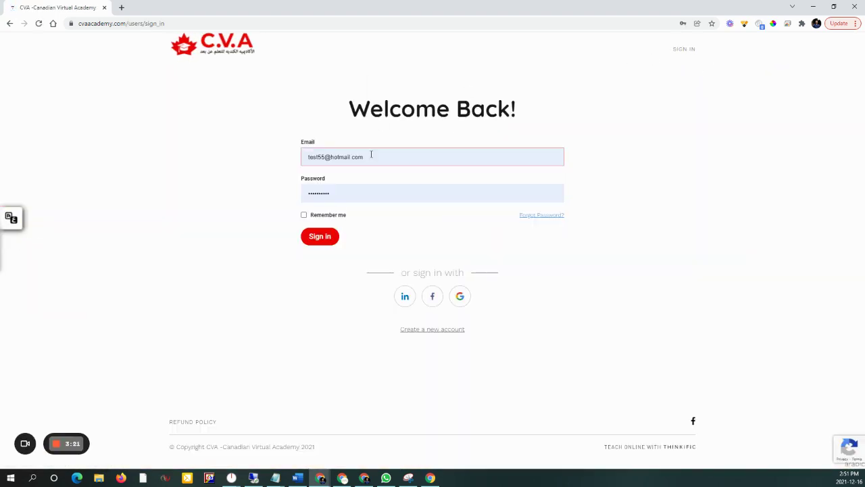
{"action": "left_click", "coordinate": [371, 154]}
{"action": "left_click", "coordinate": [374, 155]}
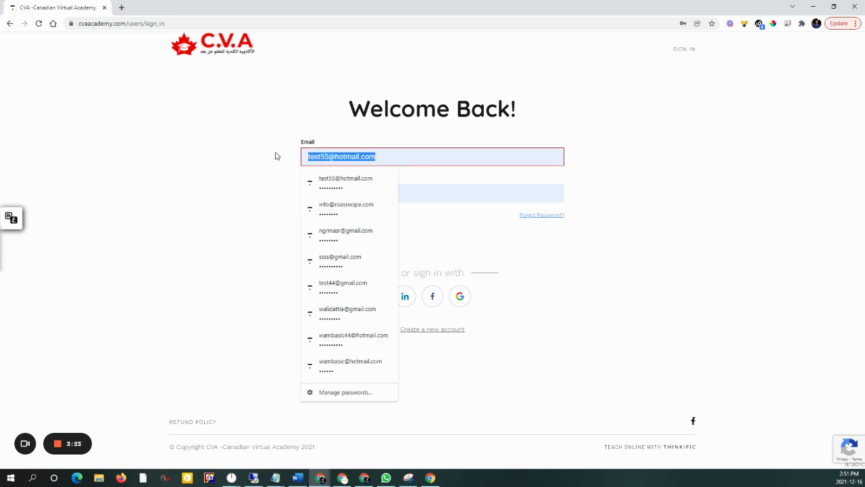
{"action": "left_click", "coordinate": [230, 166]}
{"action": "left_click", "coordinate": [320, 237]}
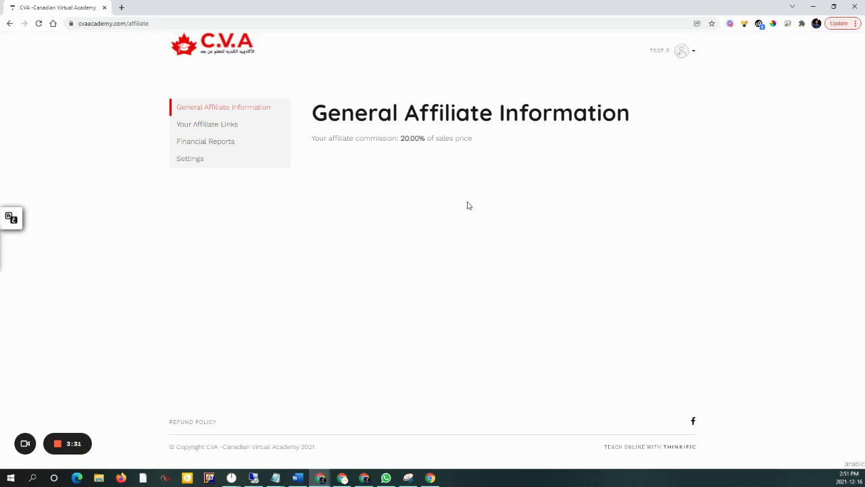
Open the Affiliate section of the signed-in account.
{"action": "left_click", "coordinate": [681, 52]}
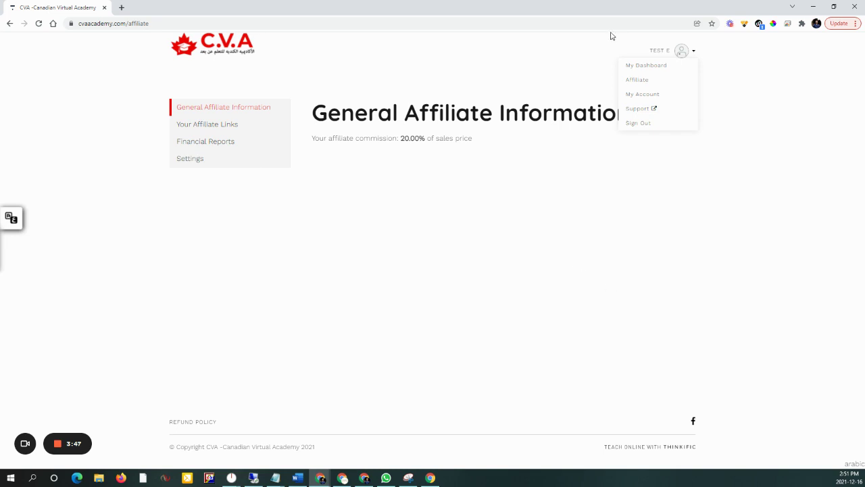
{"action": "left_click", "coordinate": [687, 56]}
{"action": "left_click", "coordinate": [684, 54]}
{"action": "left_click", "coordinate": [643, 85]}
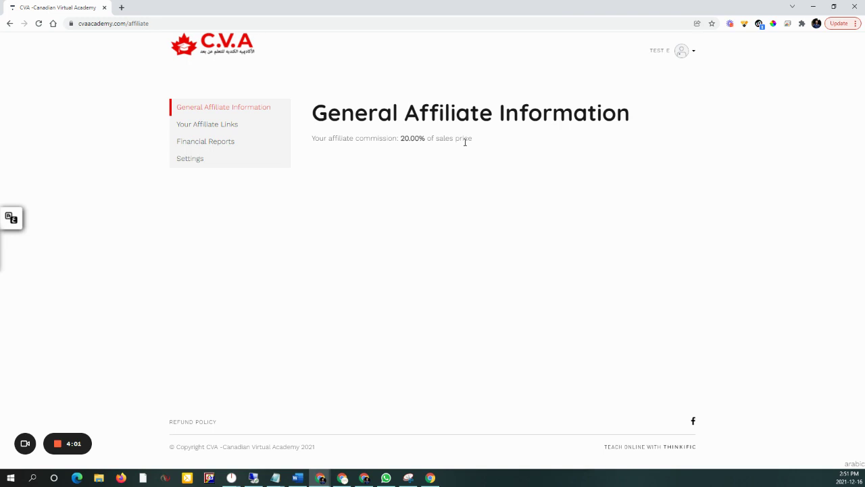
Open Your Affiliate Links and look through the whole list of product links.
{"action": "left_click", "coordinate": [230, 125]}
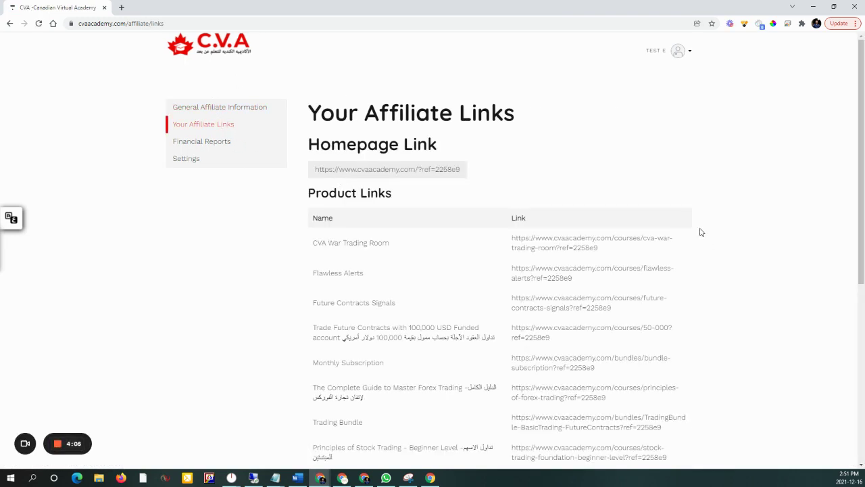
{"action": "scroll", "coordinate": [701, 234], "scroll_direction": "down", "scroll_amount": 5}
{"action": "scroll", "coordinate": [700, 231], "scroll_direction": "up", "scroll_amount": 5}
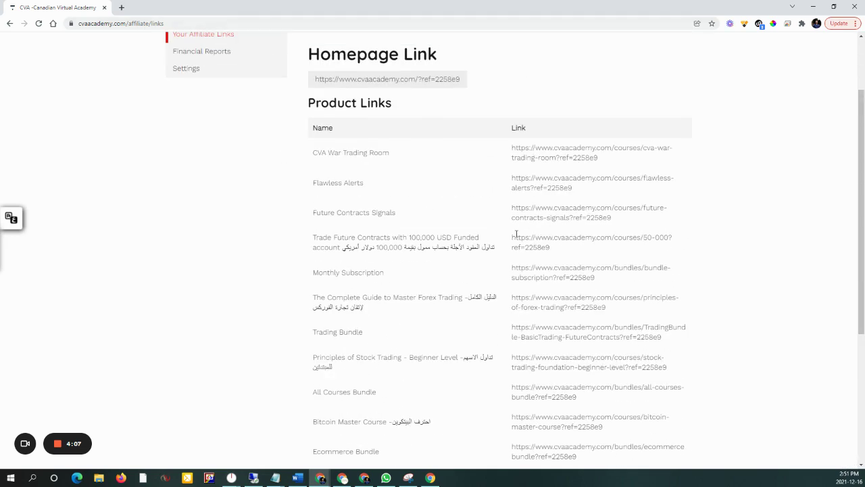
{"action": "scroll", "coordinate": [503, 233], "scroll_direction": "down", "scroll_amount": 1}
{"action": "scroll", "coordinate": [503, 233], "scroll_direction": "down", "scroll_amount": 3}
{"action": "scroll", "coordinate": [573, 286], "scroll_direction": "up", "scroll_amount": 4}
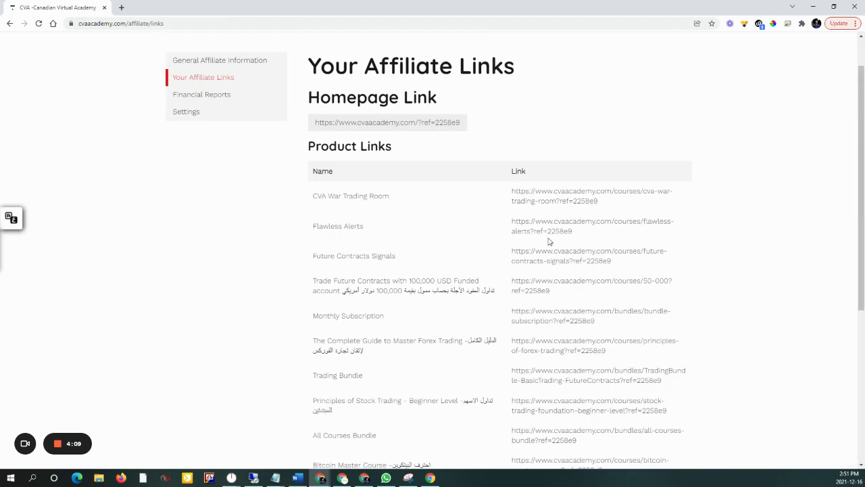
{"action": "scroll", "coordinate": [533, 220], "scroll_direction": "down", "scroll_amount": 5}
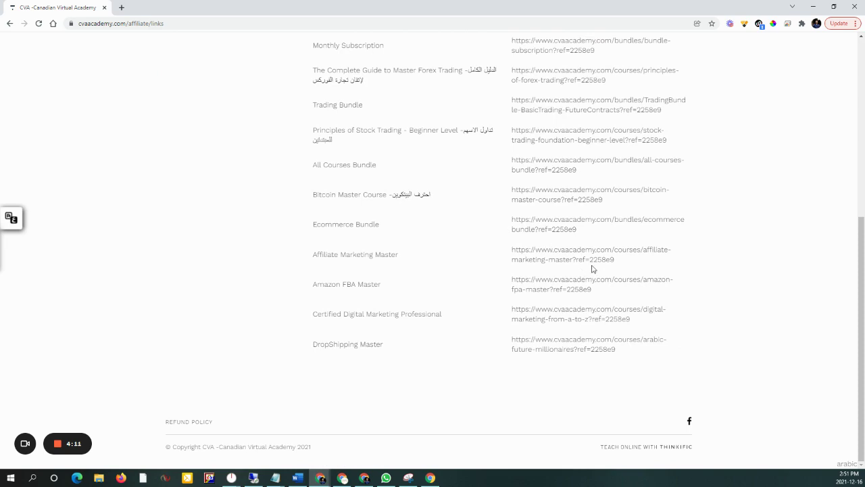
{"action": "scroll", "coordinate": [593, 268], "scroll_direction": "up", "scroll_amount": 5}
{"action": "scroll", "coordinate": [473, 174], "scroll_direction": "down", "scroll_amount": 1}
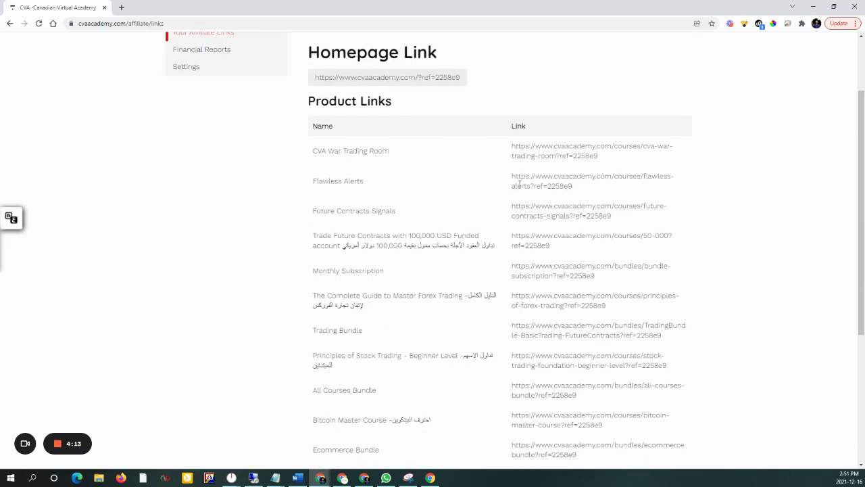
Highlight the affiliate links for Flawless Alerts, CVA War Trading Room and Monthly Subscription one after another.
{"action": "left_click_drag", "start_coordinate": [514, 174], "coordinate": [656, 188]}
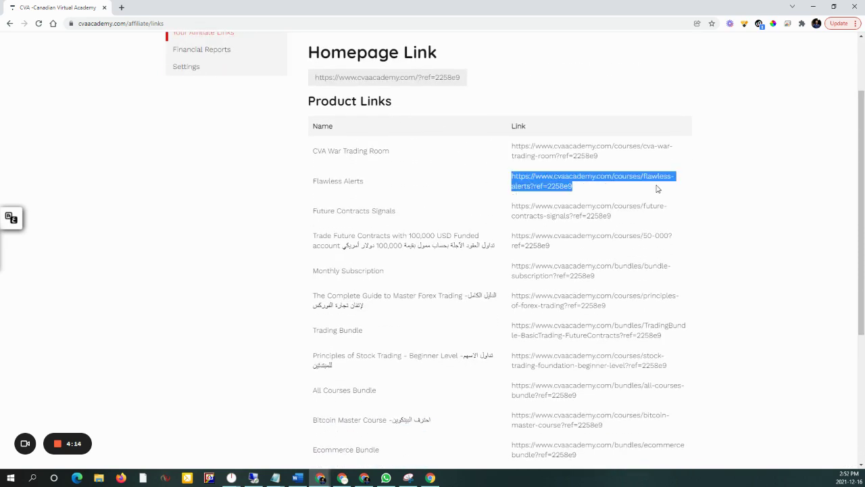
{"action": "left_click", "coordinate": [512, 146]}
{"action": "left_click_drag", "start_coordinate": [512, 146], "coordinate": [601, 157]}
{"action": "left_click_drag", "start_coordinate": [511, 236], "coordinate": [608, 284]}
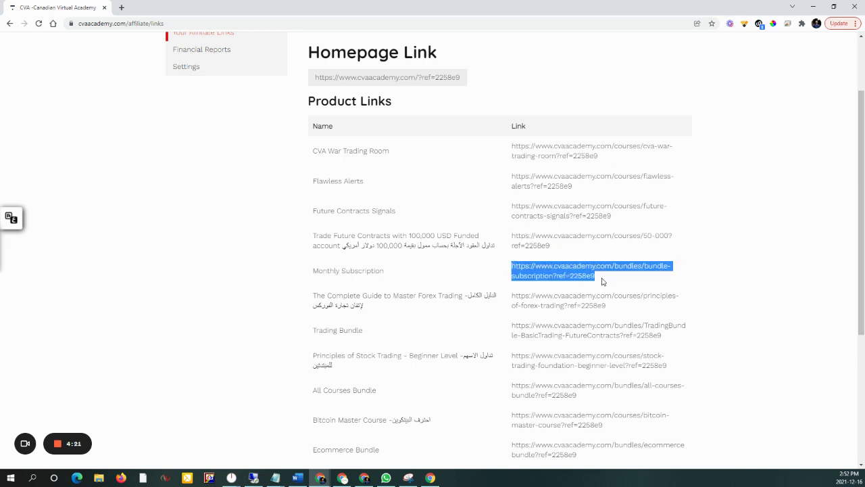
Highlight the funded-account futures course's name, link and referral code, as well as the CVA War Trading Room link.
{"action": "scroll", "coordinate": [601, 282], "scroll_direction": "up", "scroll_amount": 2}
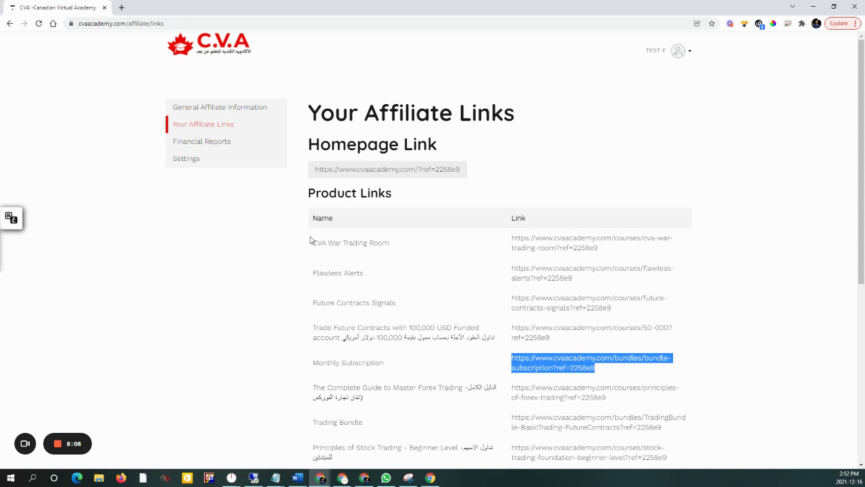
{"action": "left_click_drag", "start_coordinate": [317, 327], "coordinate": [460, 339]}
{"action": "double_click", "coordinate": [524, 338]}
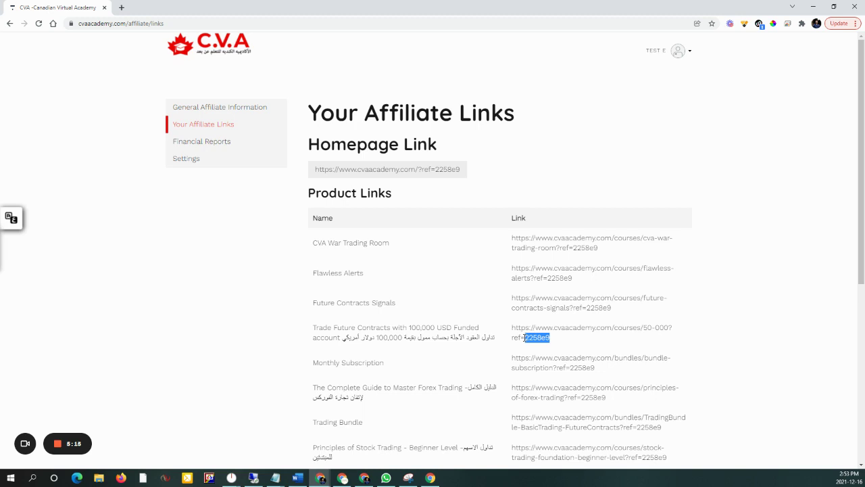
{"action": "left_click", "coordinate": [524, 337]}
{"action": "left_click_drag", "start_coordinate": [512, 328], "coordinate": [561, 329]}
{"action": "left_click", "coordinate": [559, 342]}
{"action": "left_click_drag", "start_coordinate": [512, 238], "coordinate": [597, 249]}
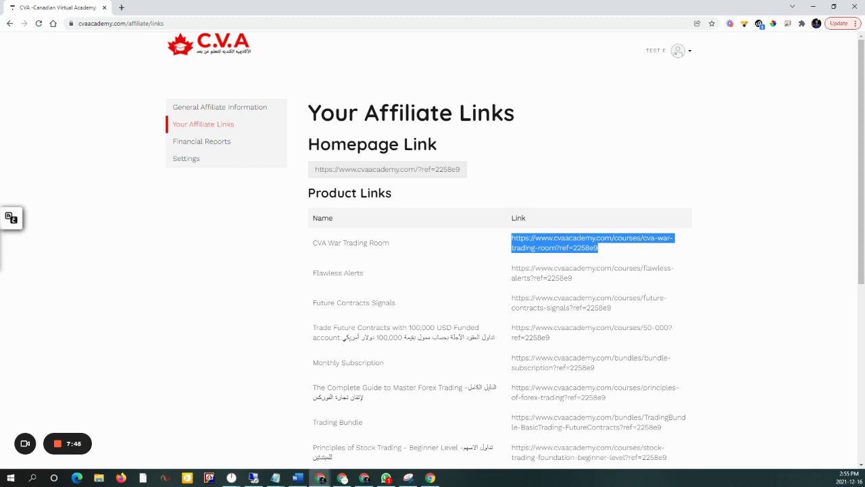
Copy the homepage affiliate link and test it in a new browser tab, closing that tab after viewing the page.
{"action": "left_click", "coordinate": [402, 170]}
{"action": "right_click", "coordinate": [414, 170]}
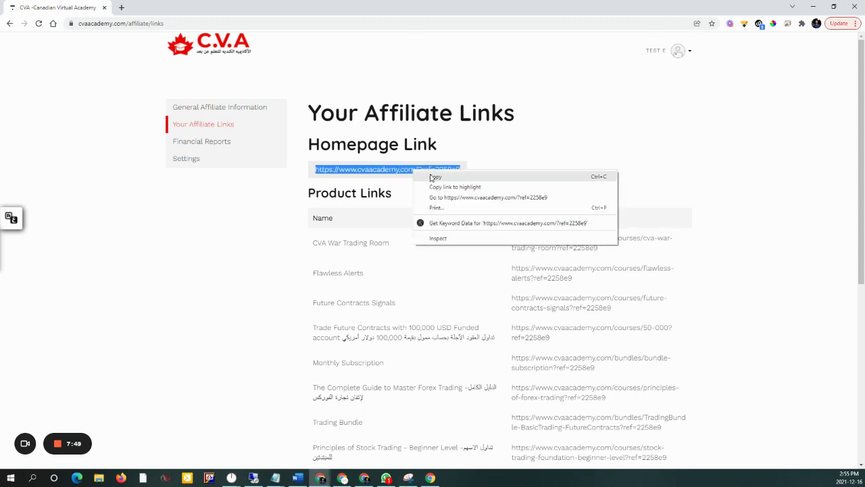
{"action": "left_click", "coordinate": [431, 175]}
{"action": "left_click", "coordinate": [121, 8]}
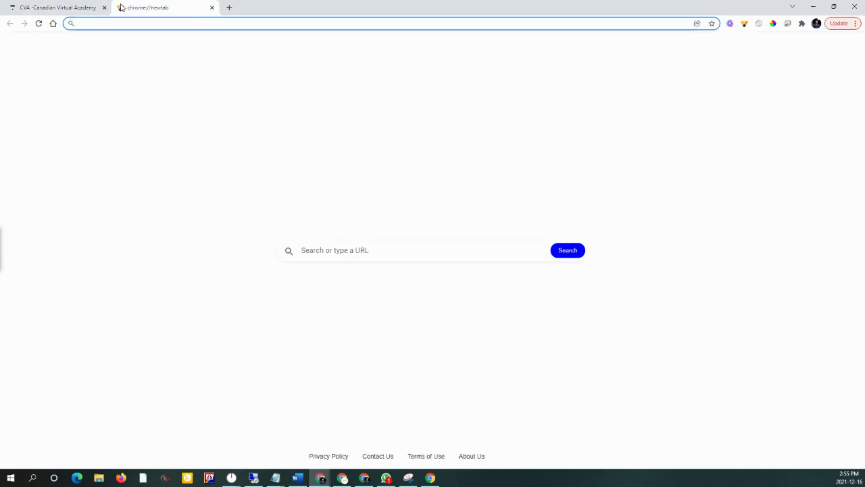
{"action": "key", "text": "ctrl+v"}
{"action": "key", "text": "Return"}
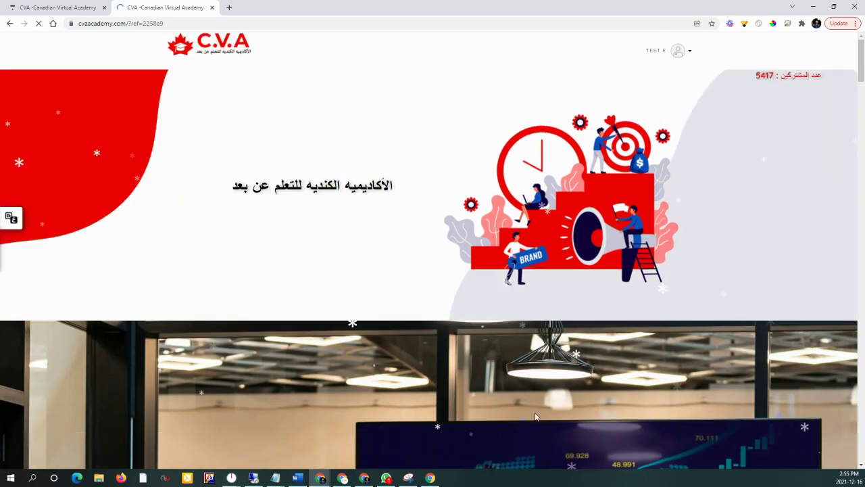
{"action": "scroll", "coordinate": [344, 240], "scroll_direction": "down", "scroll_amount": 5}
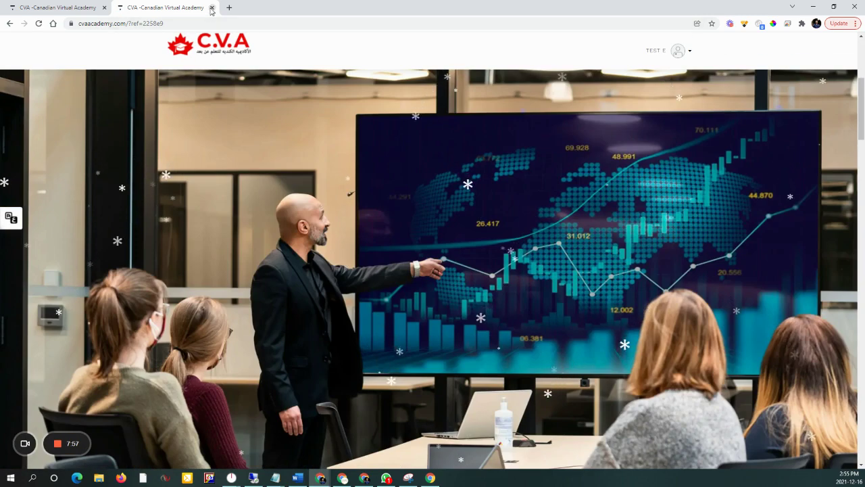
{"action": "left_click", "coordinate": [212, 8]}
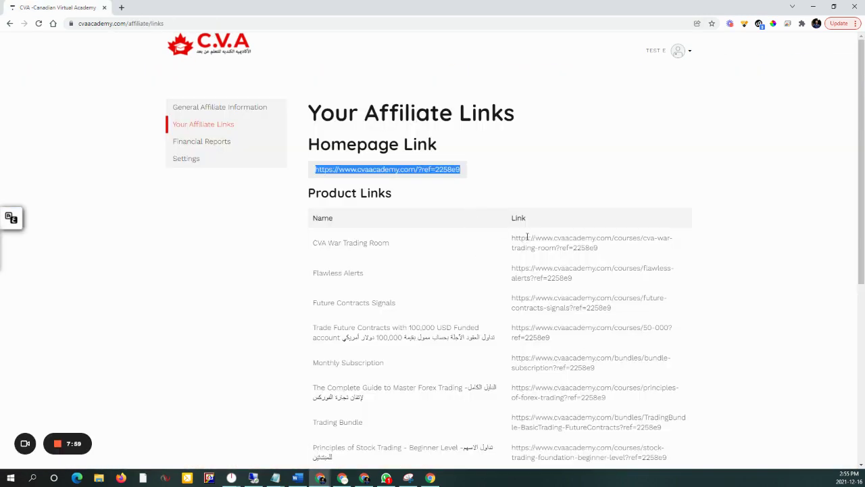
Highlight the funded-account futures course link and review the remaining product links in the list.
{"action": "scroll", "coordinate": [523, 235], "scroll_direction": "down", "scroll_amount": 1}
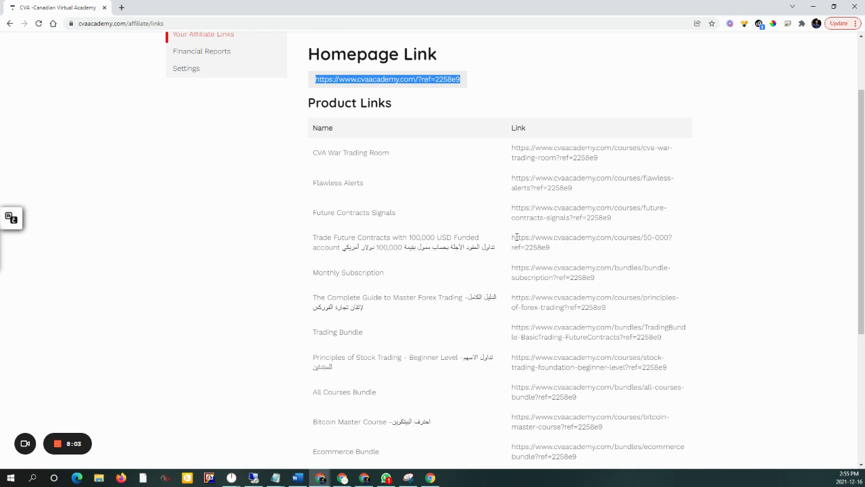
{"action": "left_click_drag", "start_coordinate": [516, 237], "coordinate": [618, 260]}
{"action": "left_click", "coordinate": [570, 249]}
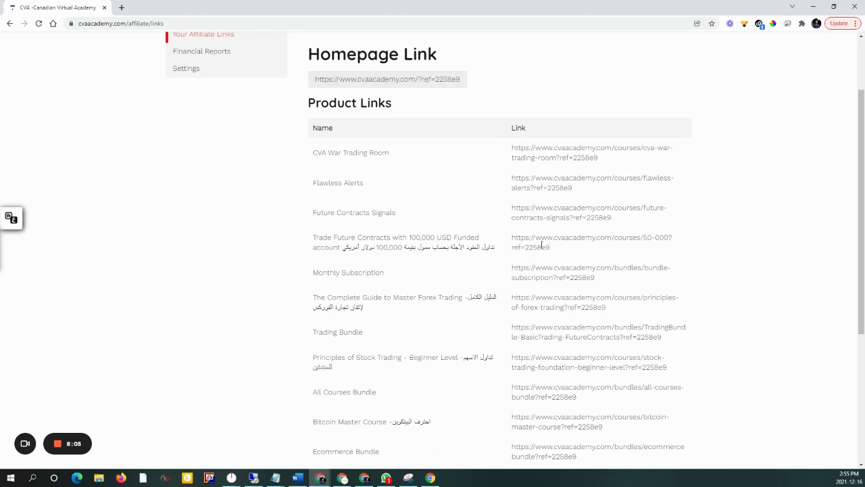
{"action": "left_click_drag", "start_coordinate": [511, 238], "coordinate": [571, 248]}
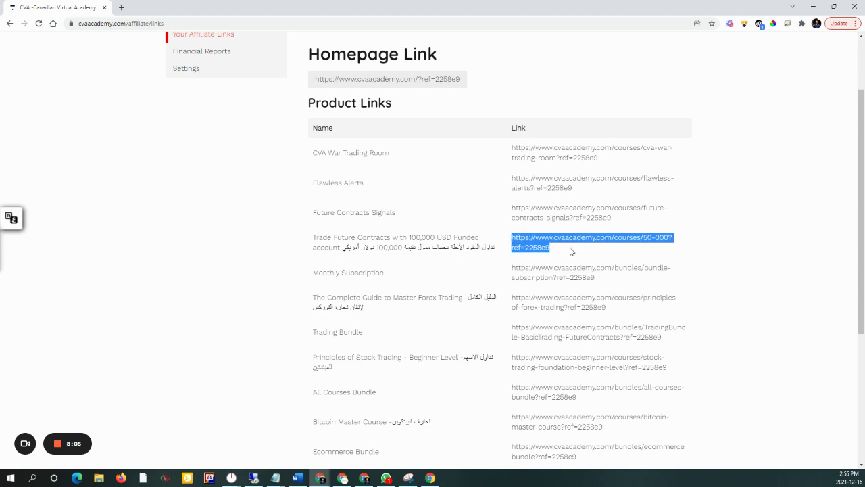
{"action": "double_click", "coordinate": [529, 162]}
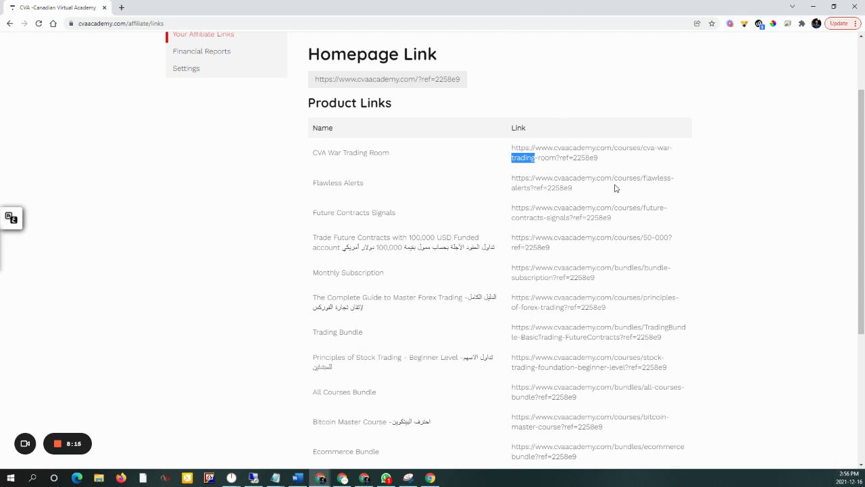
{"action": "scroll", "coordinate": [613, 202], "scroll_direction": "down", "scroll_amount": 2}
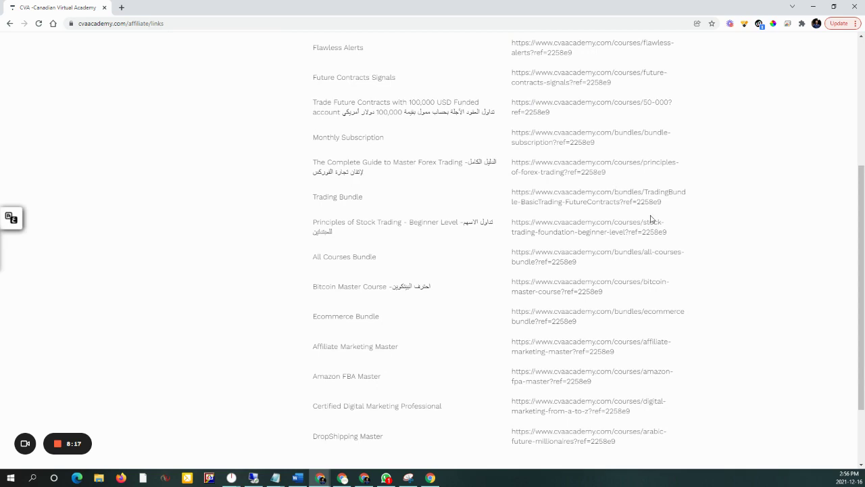
{"action": "scroll", "coordinate": [653, 218], "scroll_direction": "up", "scroll_amount": 3}
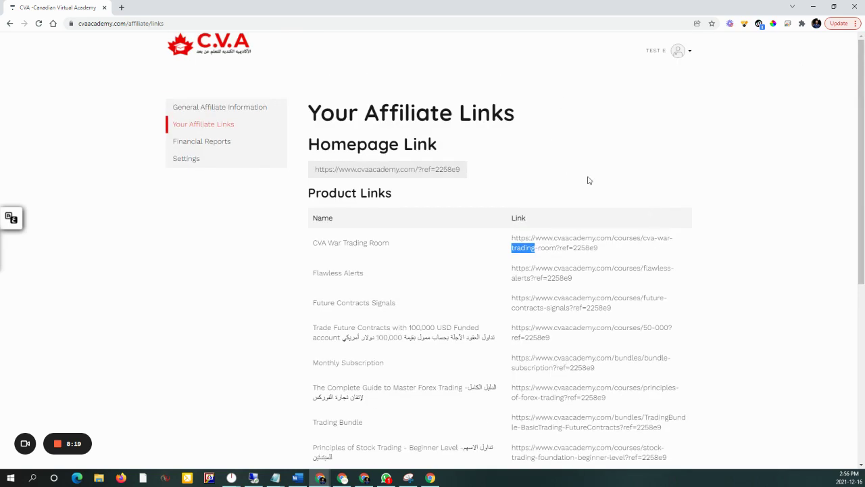
Revisit General Affiliate Information and Your Affiliate Links, and open the Financial Reports page.
{"action": "left_click", "coordinate": [211, 113]}
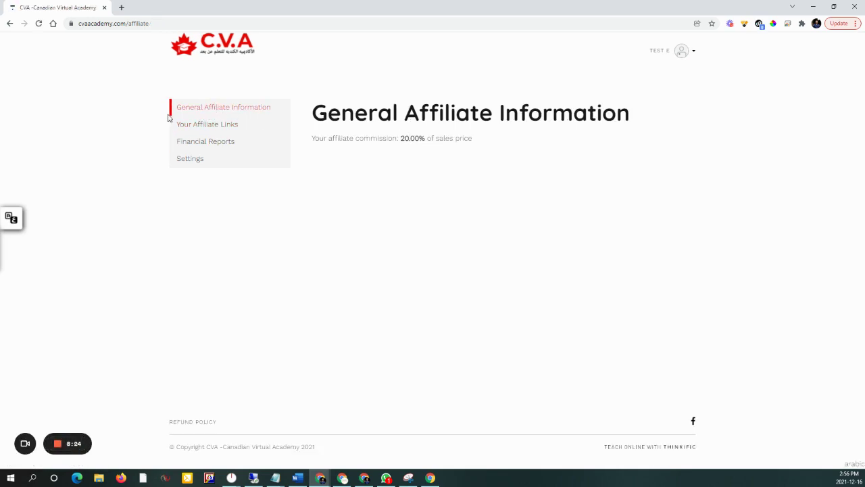
{"action": "left_click", "coordinate": [208, 128]}
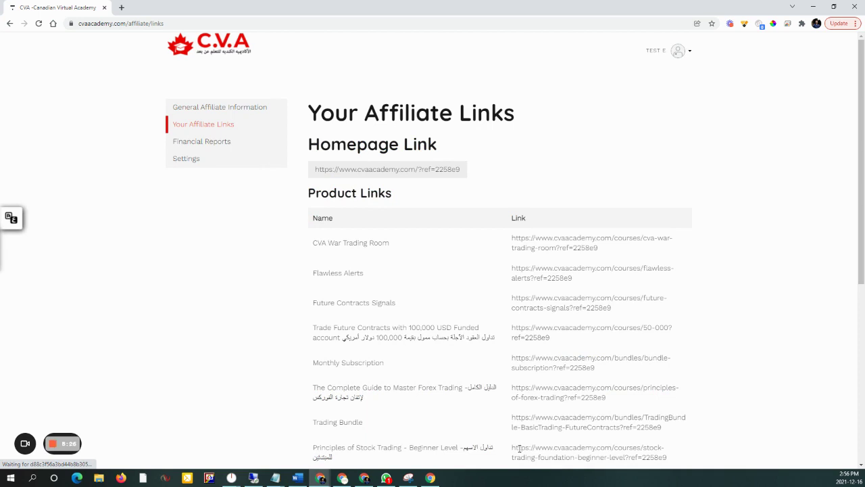
{"action": "left_click", "coordinate": [210, 148]}
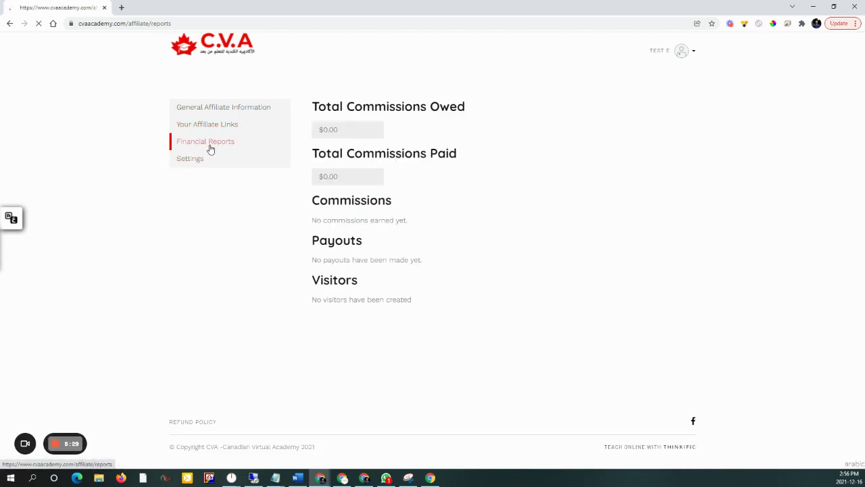
Highlight the commissions owed, commissions paid, Commissions, Payouts and Visitors entries in the financial report to review them.
{"action": "triple_click", "coordinate": [350, 133]}
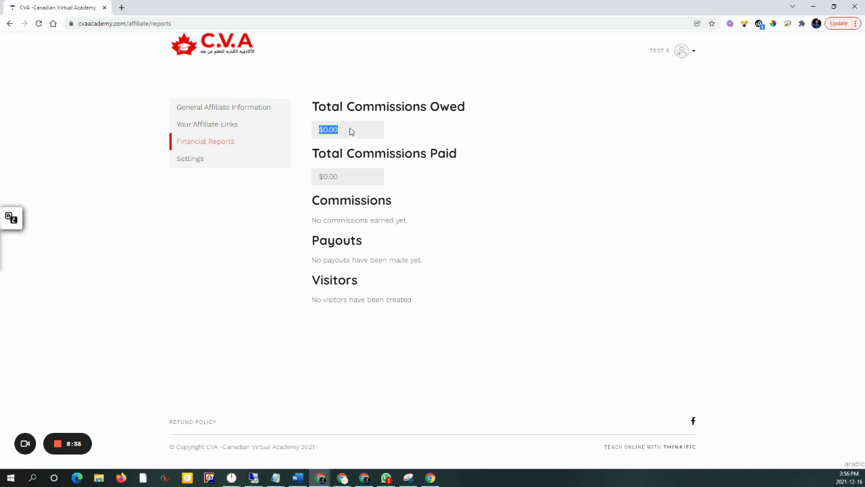
{"action": "triple_click", "coordinate": [346, 179]}
{"action": "triple_click", "coordinate": [373, 219]}
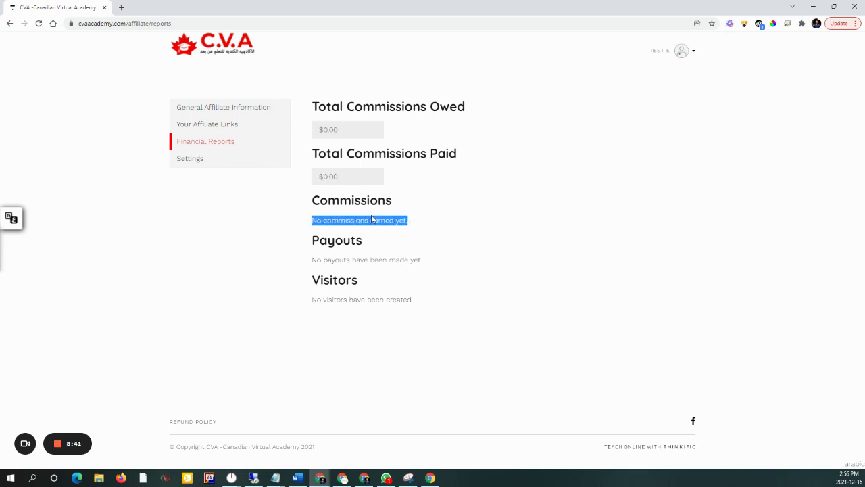
{"action": "triple_click", "coordinate": [360, 259]}
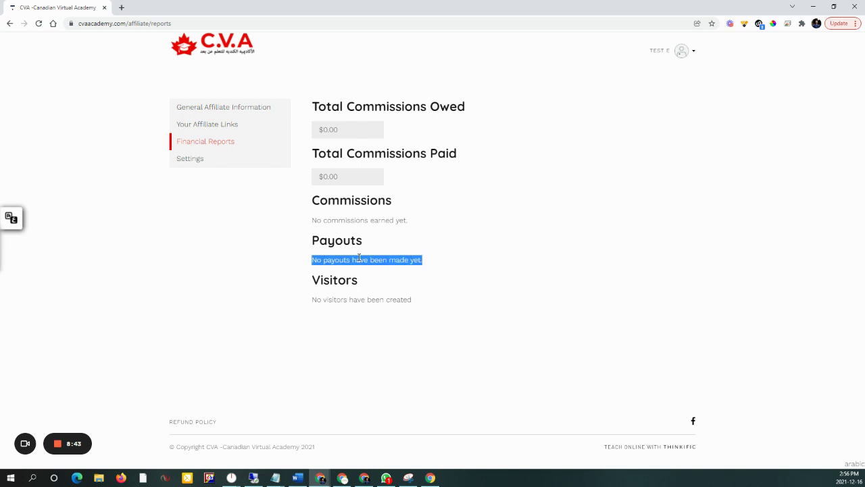
{"action": "left_click", "coordinate": [384, 324]}
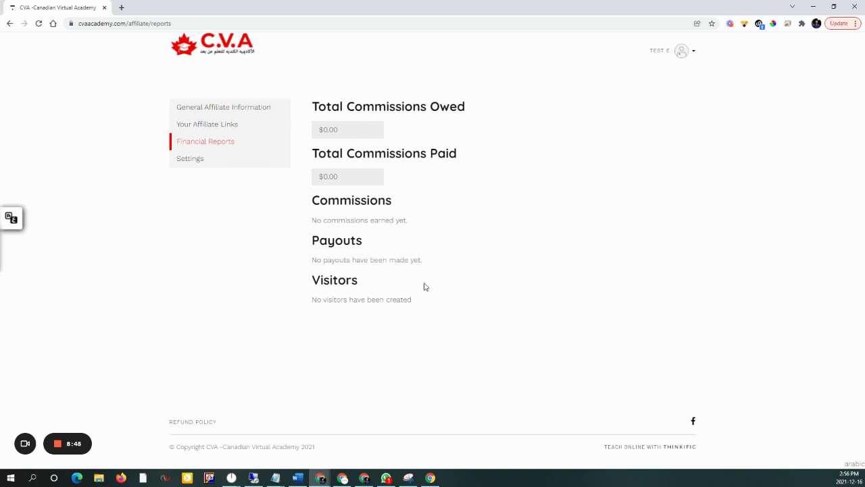
{"action": "double_click", "coordinate": [338, 280]}
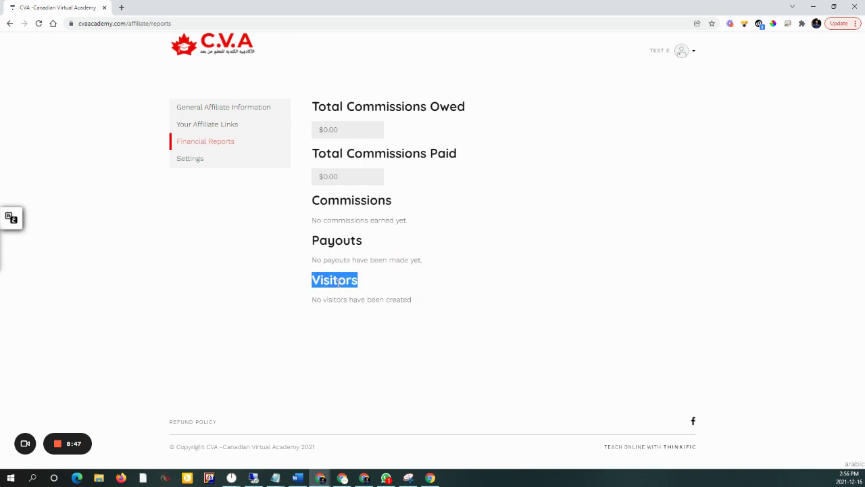
{"action": "left_click", "coordinate": [342, 299]}
{"action": "double_click", "coordinate": [341, 299]}
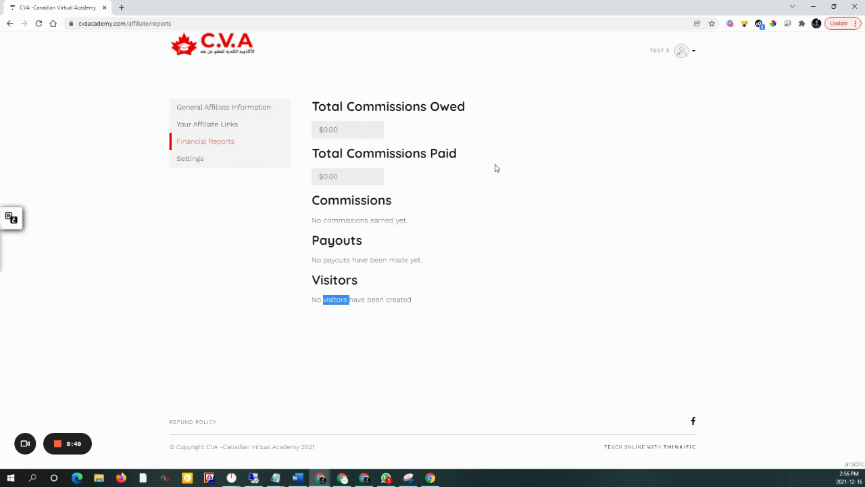
{"action": "left_click", "coordinate": [357, 296]}
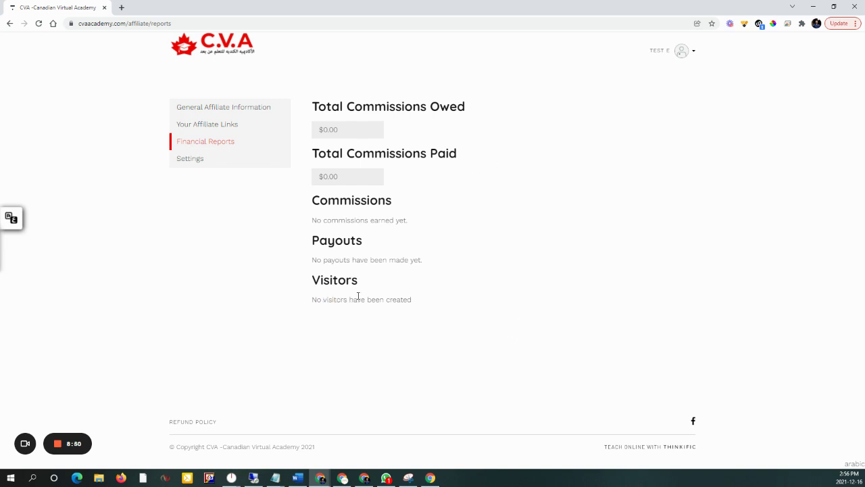
Open the affiliate Settings page and highlight the affiliate code and the PayPal email.
{"action": "left_click", "coordinate": [194, 162]}
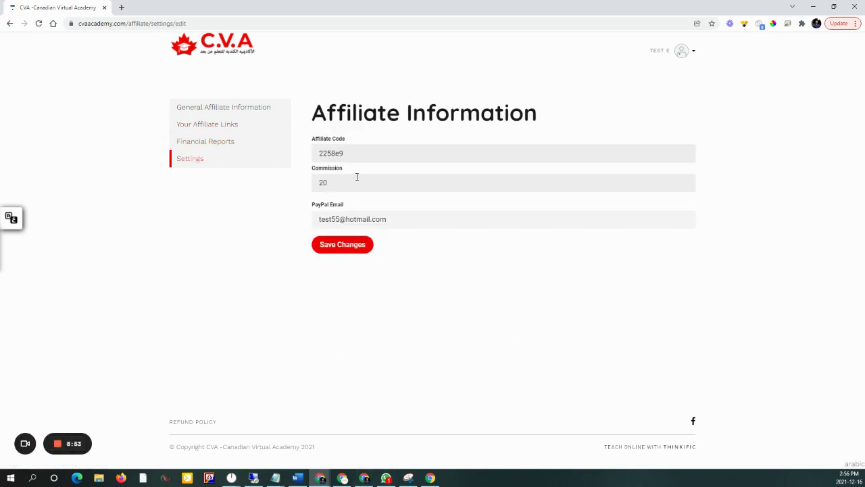
{"action": "left_click", "coordinate": [332, 154]}
{"action": "double_click", "coordinate": [331, 154]}
{"action": "left_click", "coordinate": [519, 285]}
{"action": "left_click", "coordinate": [351, 219]}
{"action": "key", "text": "ctrl+a"}
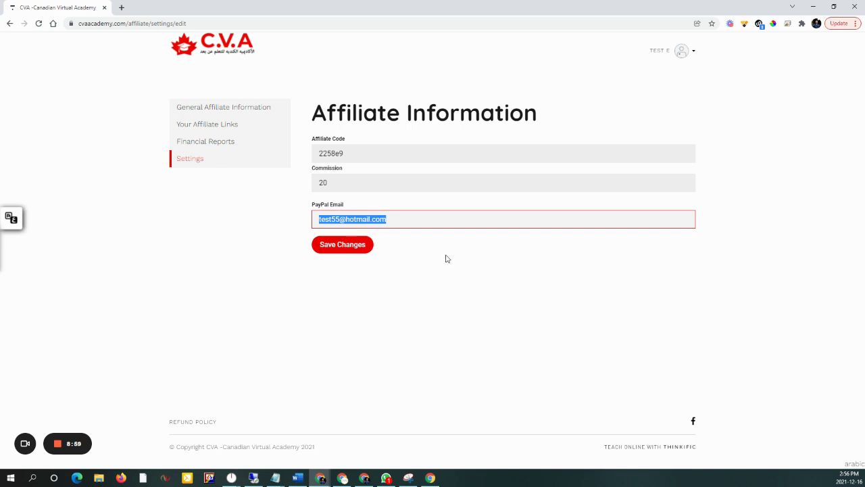
Revisit General Affiliate Information and Your Affiliate Links, and highlight the Flawless Alerts link.
{"action": "left_click", "coordinate": [216, 107]}
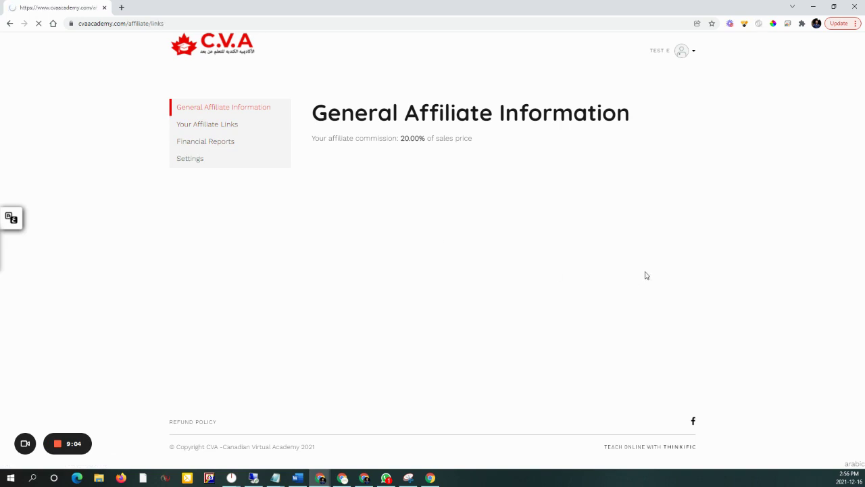
{"action": "triple_click", "coordinate": [566, 277]}
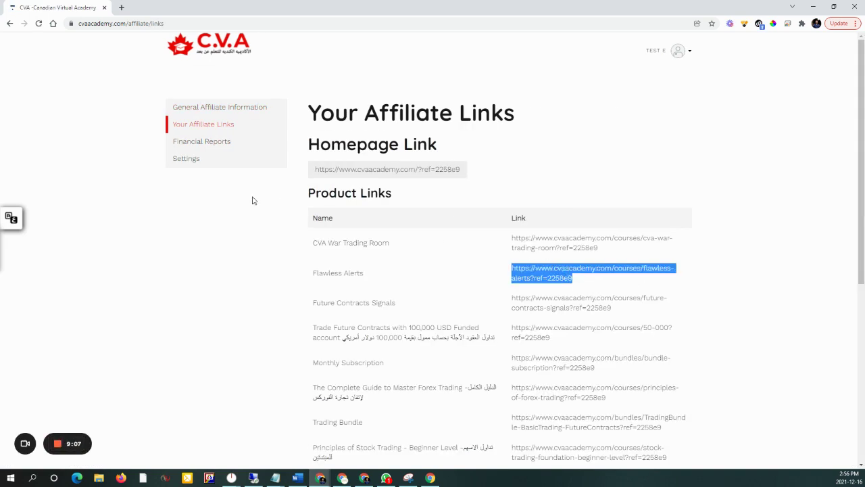
Return to the affiliate Settings page, reload it, and highlight the PayPal email used for payouts.
{"action": "left_click", "coordinate": [186, 160]}
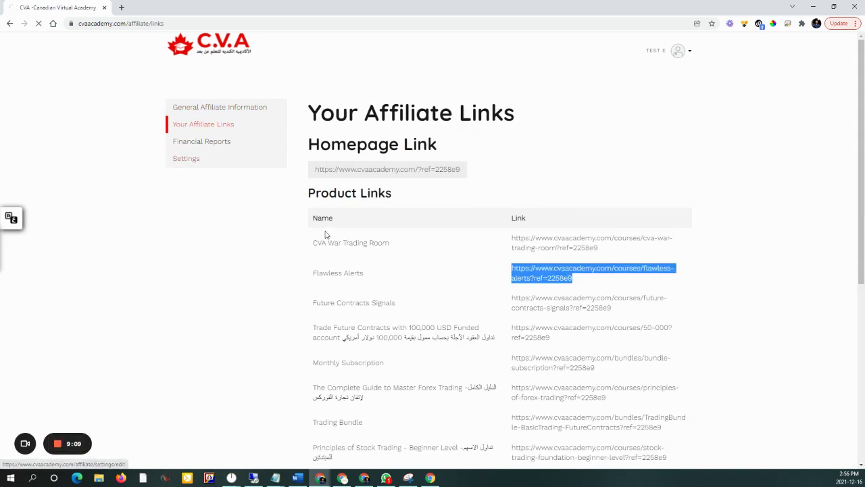
{"action": "triple_click", "coordinate": [386, 219]}
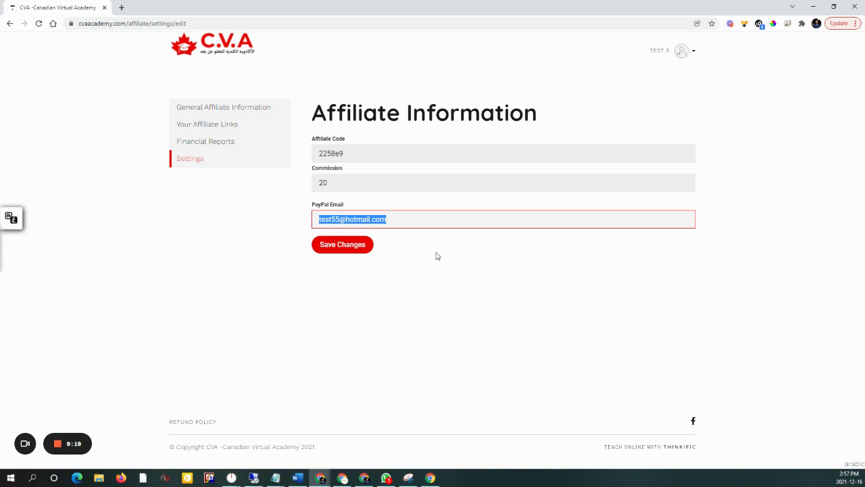
{"action": "double_click", "coordinate": [355, 219]}
{"action": "triple_click", "coordinate": [355, 219]}
{"action": "left_click", "coordinate": [193, 163]}
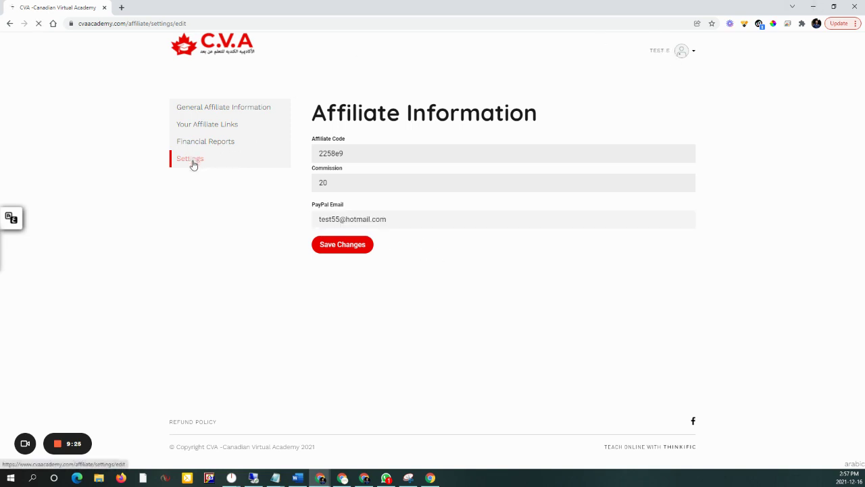
{"action": "left_click", "coordinate": [408, 219]}
{"action": "left_click_drag", "start_coordinate": [408, 218], "coordinate": [264, 209]}
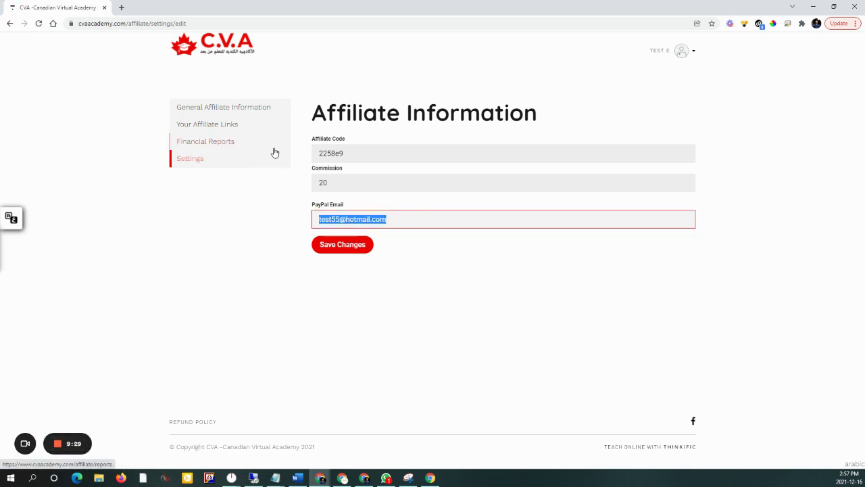
Revisit General Affiliate Information and Your Affiliate Links, and highlight the CVA War Trading Room link.
{"action": "left_click", "coordinate": [223, 106]}
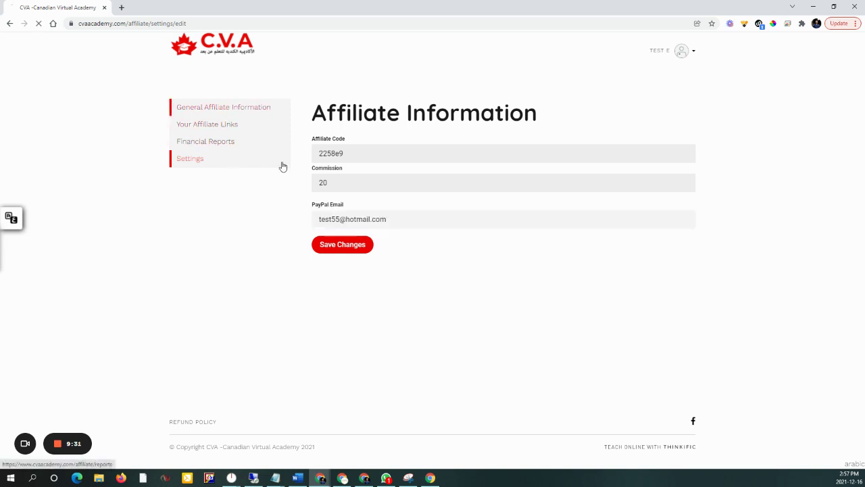
{"action": "left_click", "coordinate": [213, 123]}
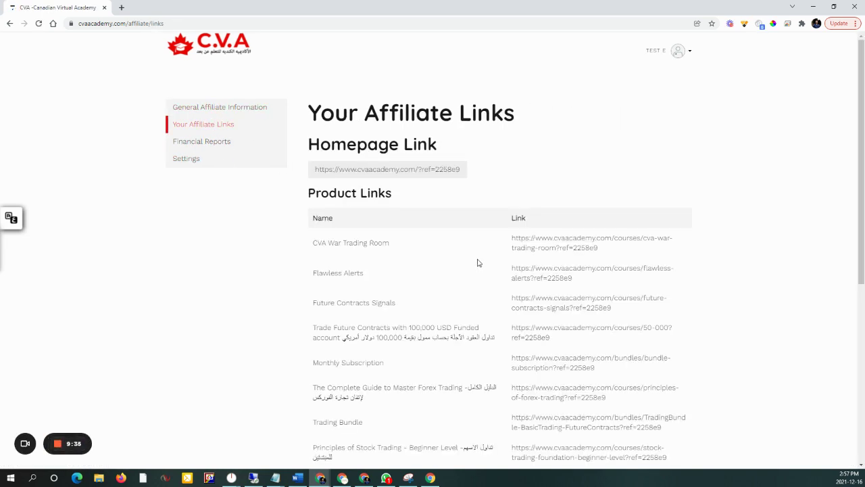
{"action": "triple_click", "coordinate": [560, 238]}
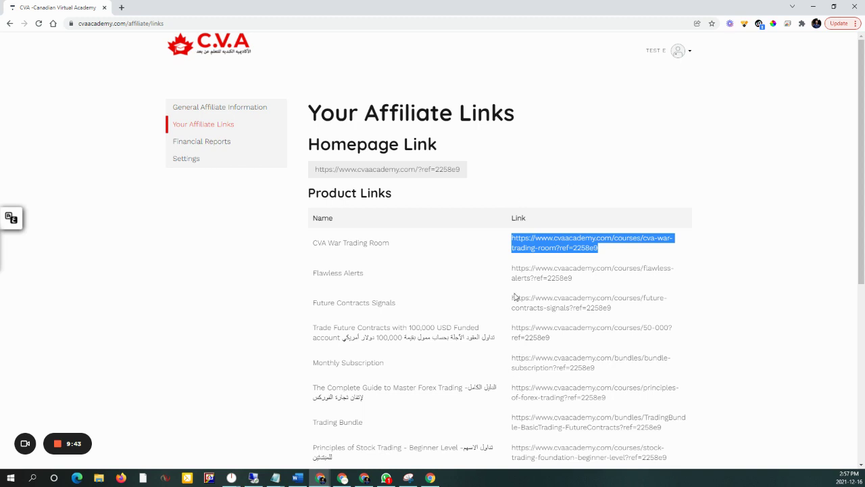
Revisit Settings and General Affiliate Information, and highlight the CVA War Trading Room link again in Your Affiliate Links.
{"action": "left_click", "coordinate": [197, 157]}
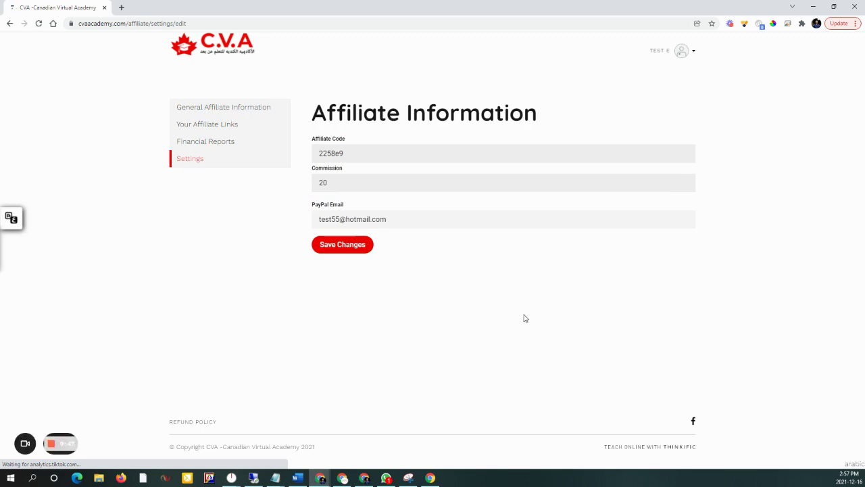
{"action": "left_click", "coordinate": [246, 113]}
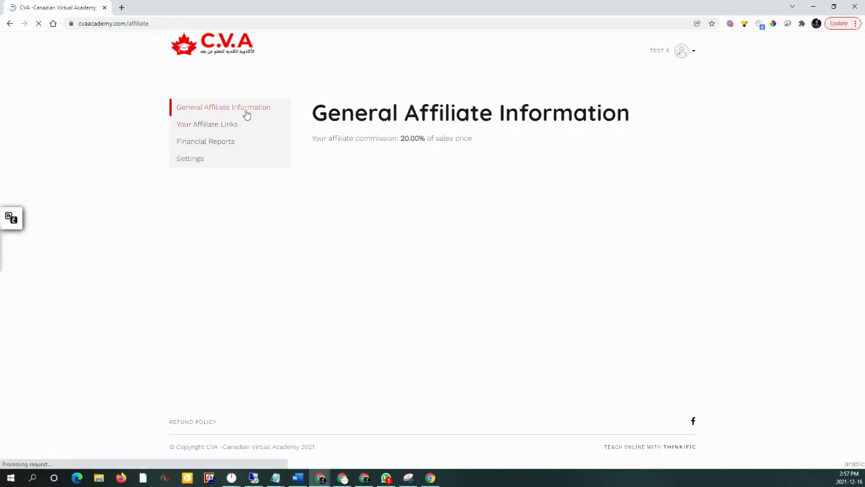
{"action": "left_click", "coordinate": [232, 127]}
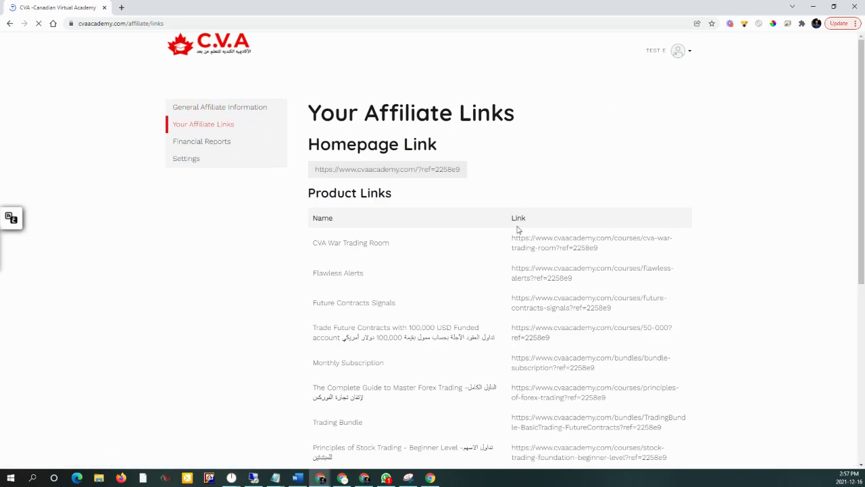
{"action": "left_click_drag", "start_coordinate": [513, 238], "coordinate": [584, 247]}
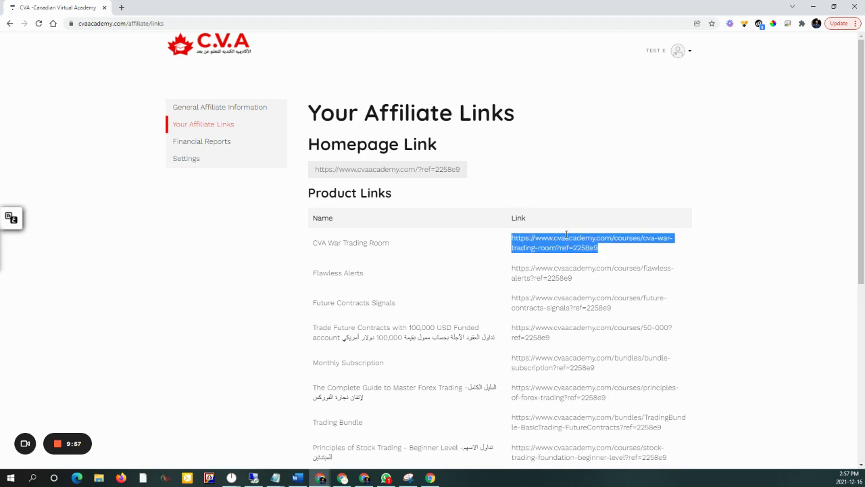
Review the product links list and highlight the Future Contracts Signals affiliate link.
{"action": "scroll", "coordinate": [566, 234], "scroll_direction": "down", "scroll_amount": 2}
{"action": "triple_click", "coordinate": [544, 209]}
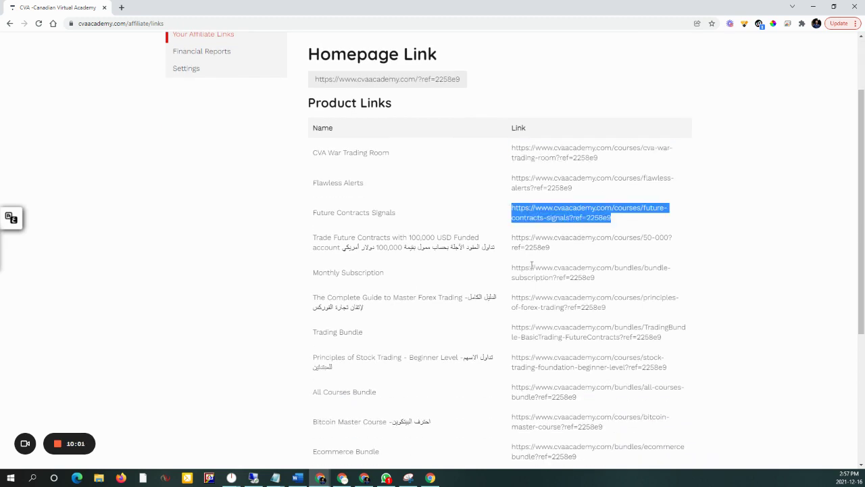
{"action": "scroll", "coordinate": [529, 258], "scroll_direction": "up", "scroll_amount": 2}
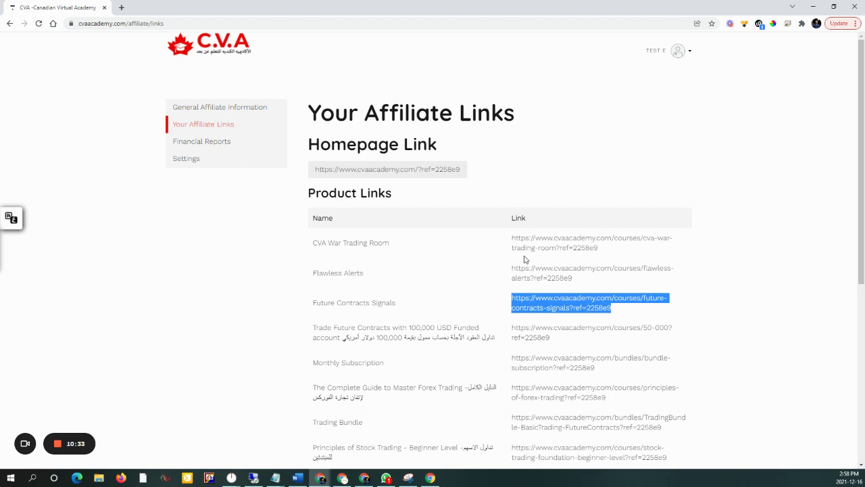
{"action": "triple_click", "coordinate": [522, 295]}
Highlight the CVA War Trading Room product name and its affiliate link.
{"action": "triple_click", "coordinate": [344, 242]}
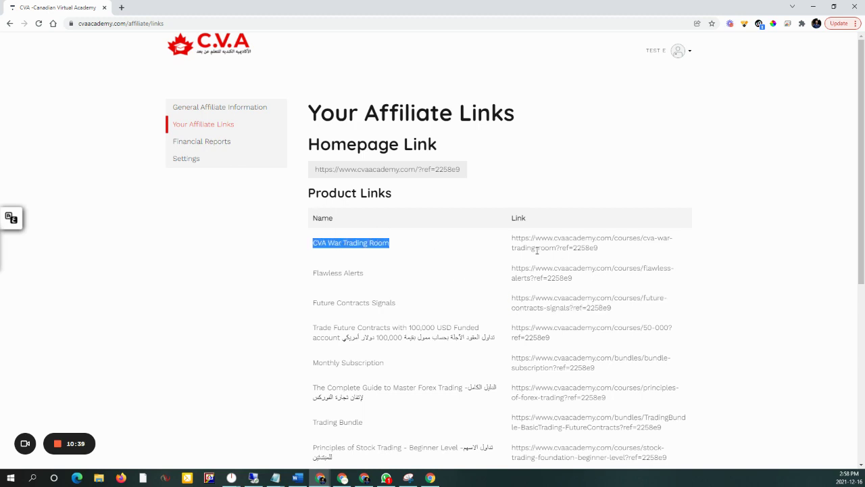
{"action": "triple_click", "coordinate": [583, 240]}
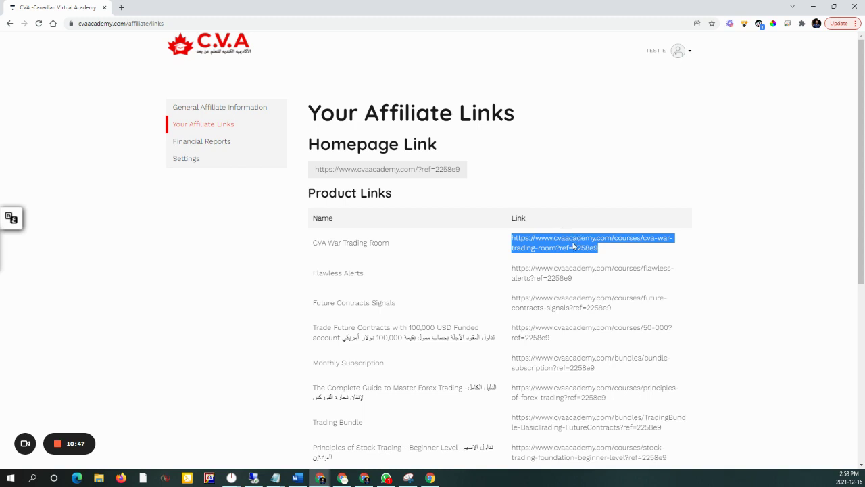
{"action": "double_click", "coordinate": [570, 239]}
{"action": "double_click", "coordinate": [568, 243]}
{"action": "triple_click", "coordinate": [568, 243]}
Open the affiliate Settings page again and highlight the PayPal email, clearing the selection after reviewing it.
{"action": "left_click", "coordinate": [199, 165]}
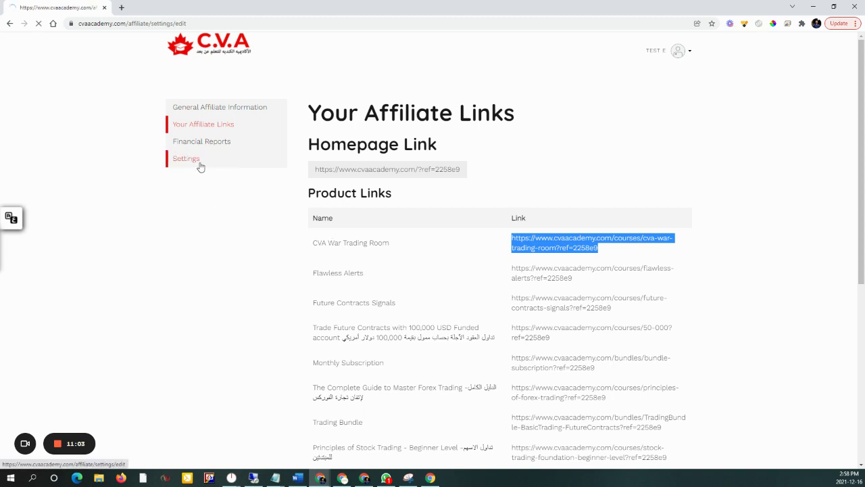
{"action": "triple_click", "coordinate": [405, 219]}
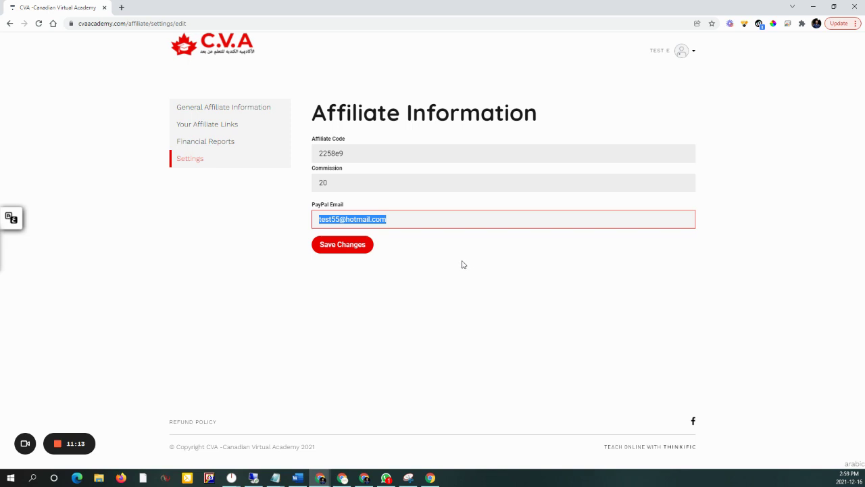
{"action": "left_click", "coordinate": [429, 241]}
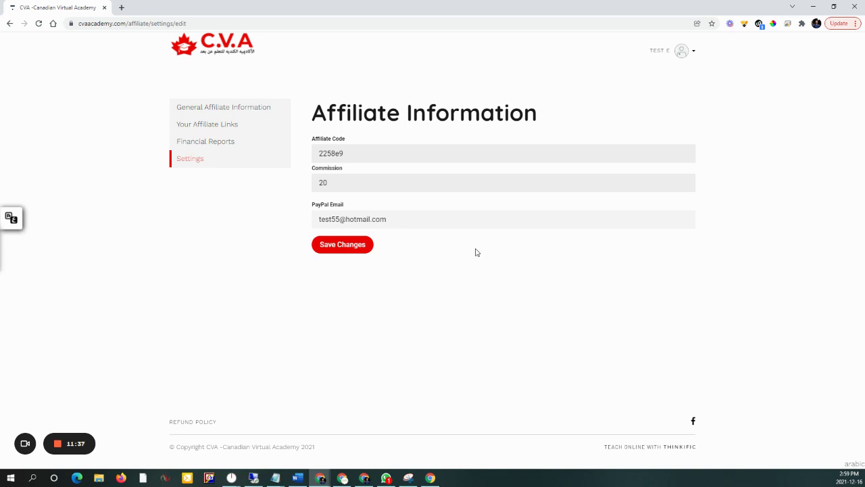
Go back through General Affiliate Information to the Your Affiliate Links page.
{"action": "left_click", "coordinate": [224, 110]}
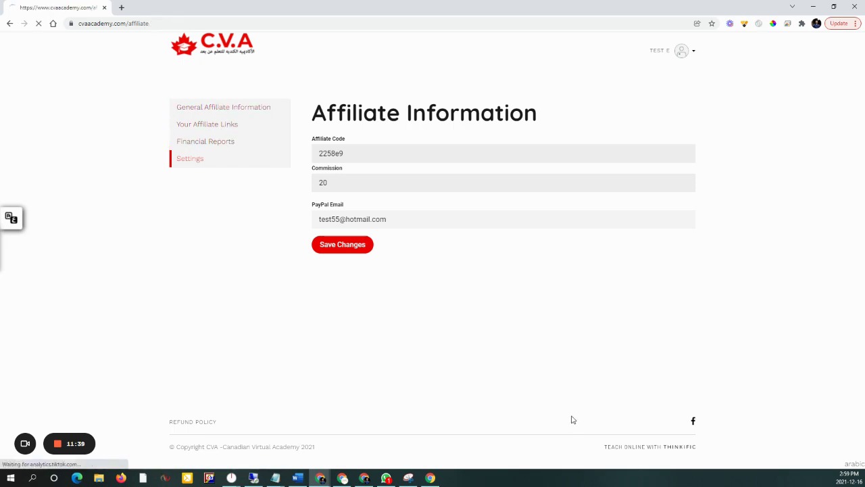
{"action": "left_click", "coordinate": [212, 130]}
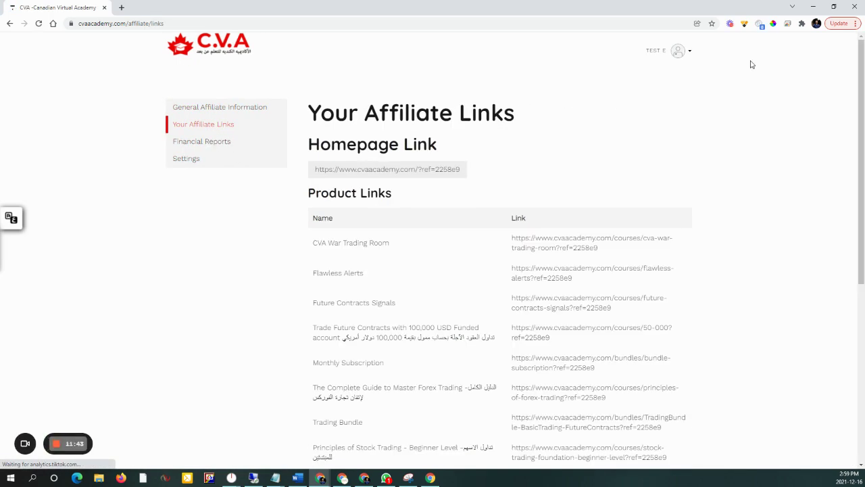
Show the account options for the signed-in profile and highlight the homepage affiliate link.
{"action": "left_click", "coordinate": [677, 51]}
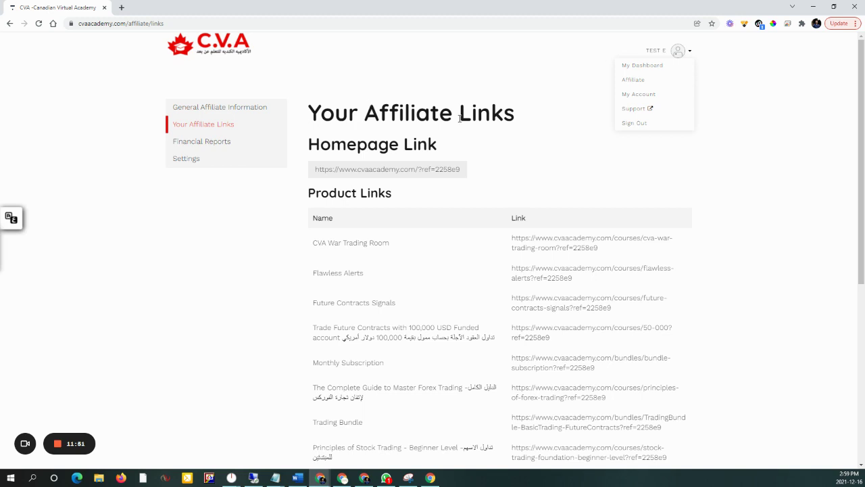
{"action": "triple_click", "coordinate": [526, 164]}
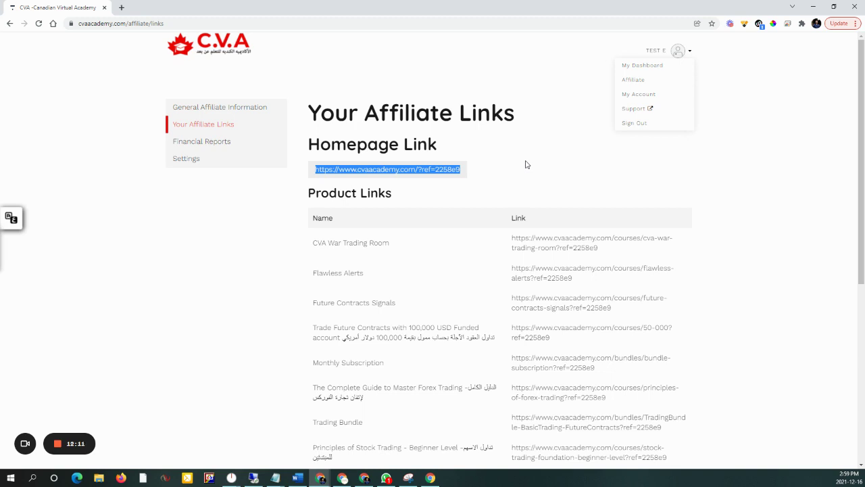
{"action": "left_click", "coordinate": [786, 176]}
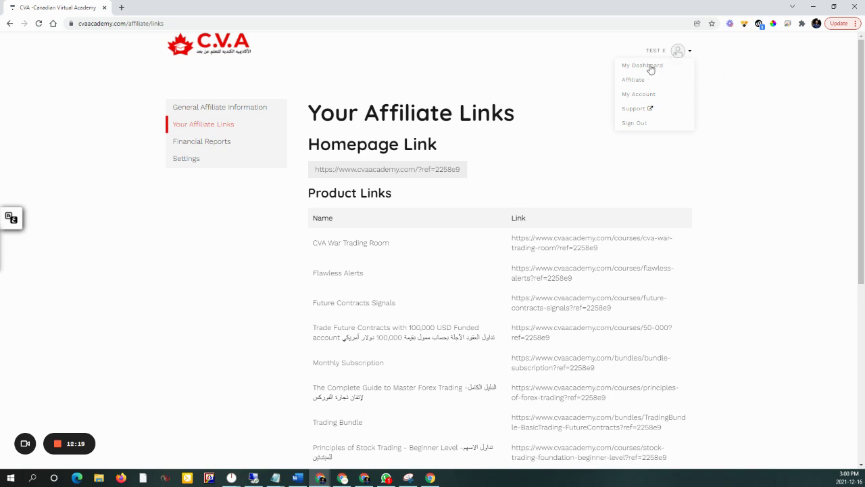
{"action": "left_click", "coordinate": [642, 94]}
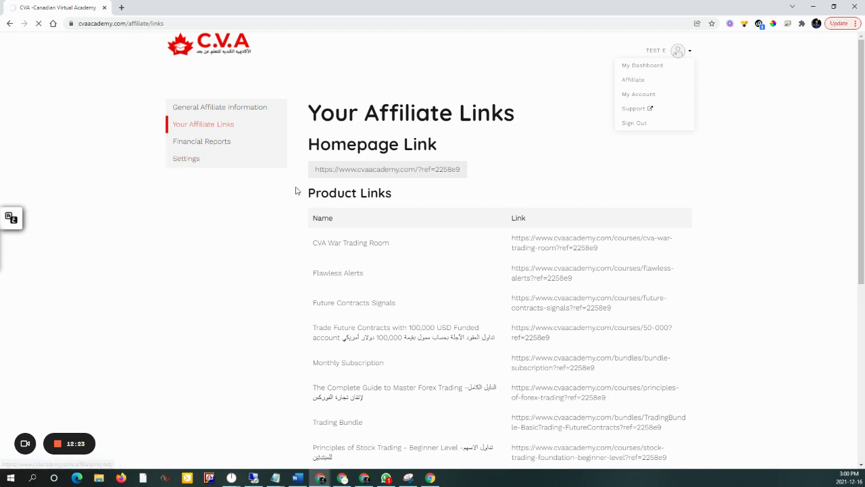
Open the affiliate Settings page, select the PayPal email field and save the affiliate information.
{"action": "left_click", "coordinate": [194, 163]}
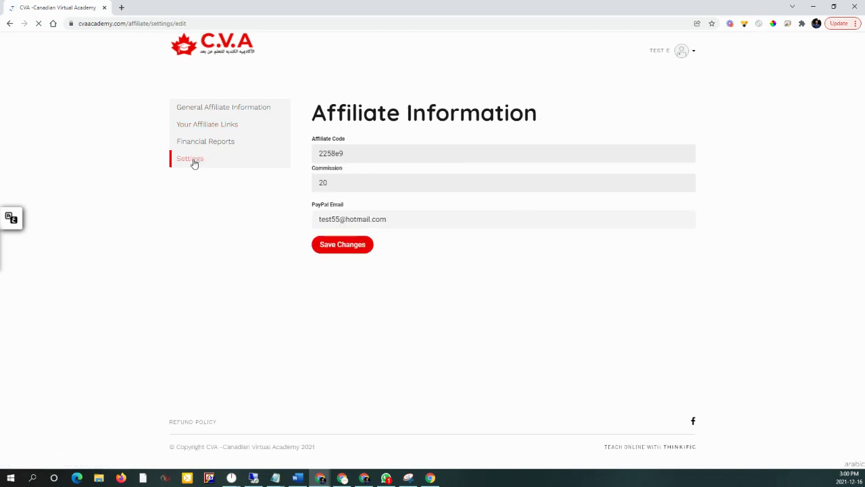
{"action": "key", "text": "Tab"}
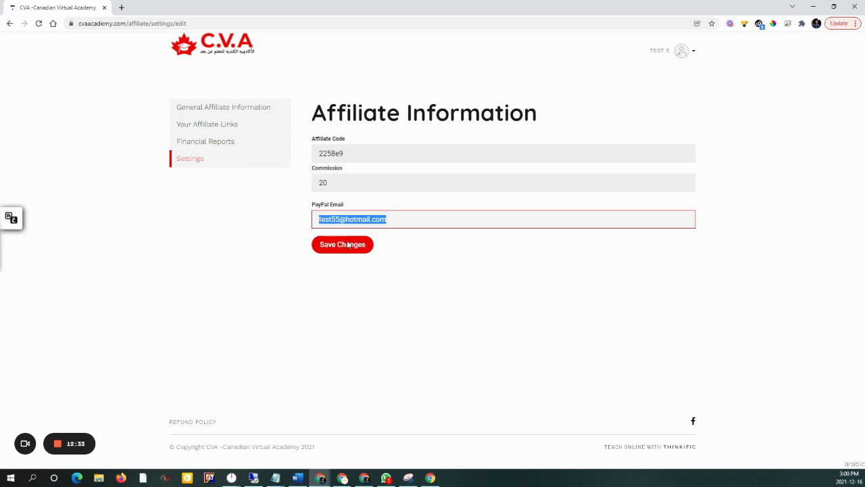
{"action": "left_click", "coordinate": [359, 247]}
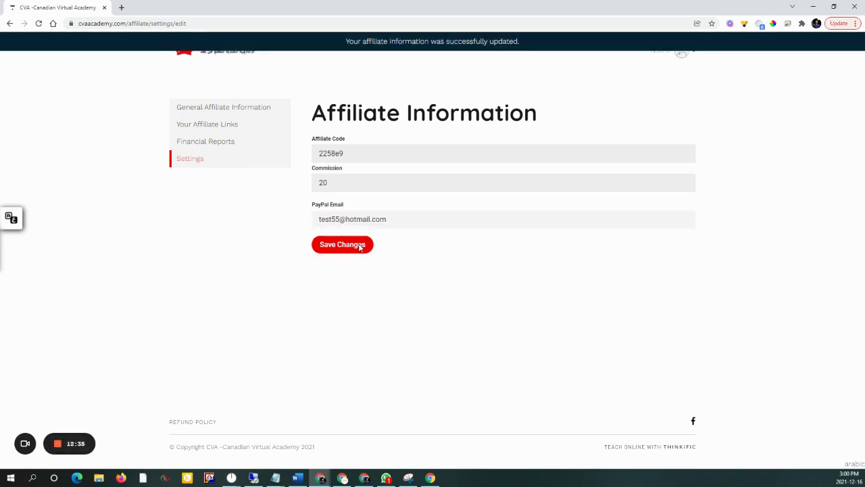
Go through General Affiliate Information to Your Affiliate Links and review the product links list down to DropShipping Master.
{"action": "left_click", "coordinate": [249, 107]}
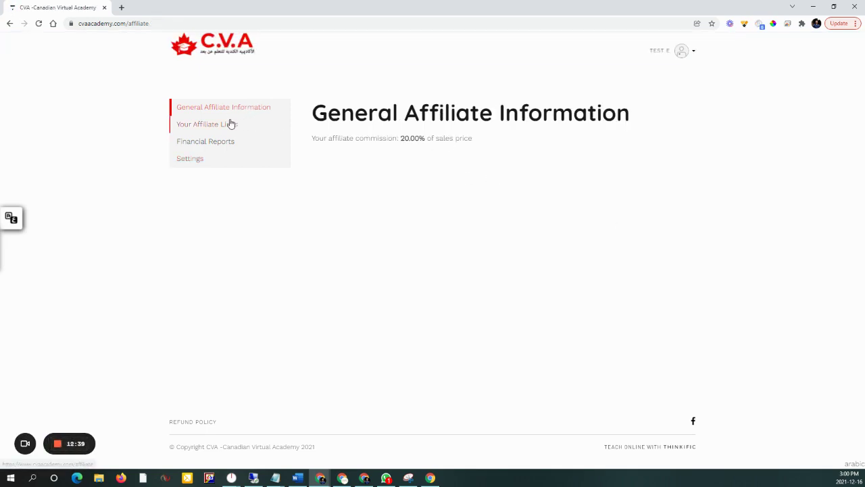
{"action": "left_click", "coordinate": [229, 122]}
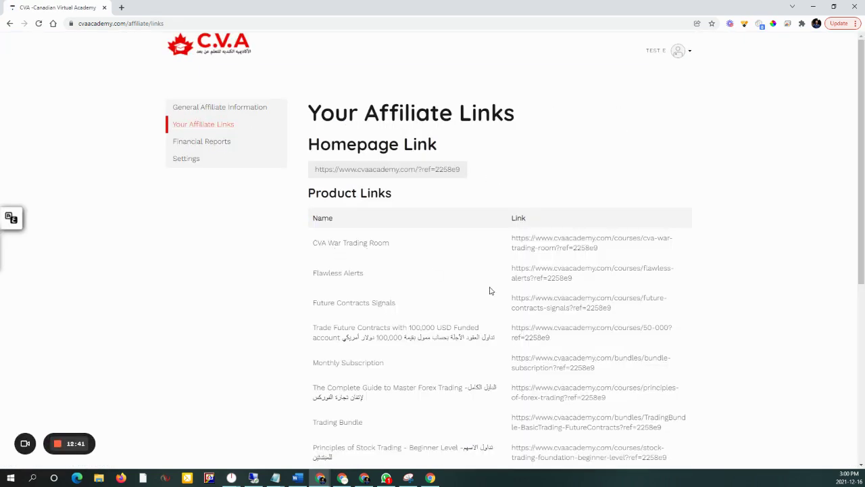
{"action": "scroll", "coordinate": [489, 295], "scroll_direction": "down", "scroll_amount": 1}
{"action": "scroll", "coordinate": [489, 294], "scroll_direction": "down", "scroll_amount": 2}
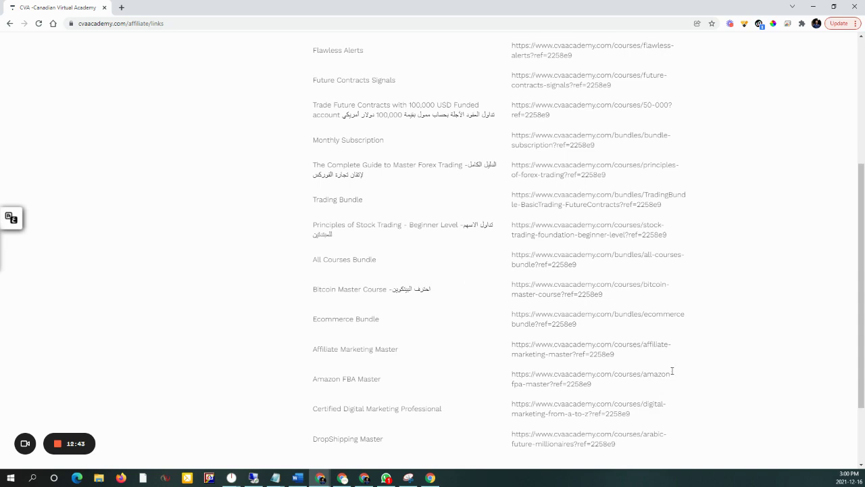
{"action": "scroll", "coordinate": [649, 298], "scroll_direction": "up", "scroll_amount": 3}
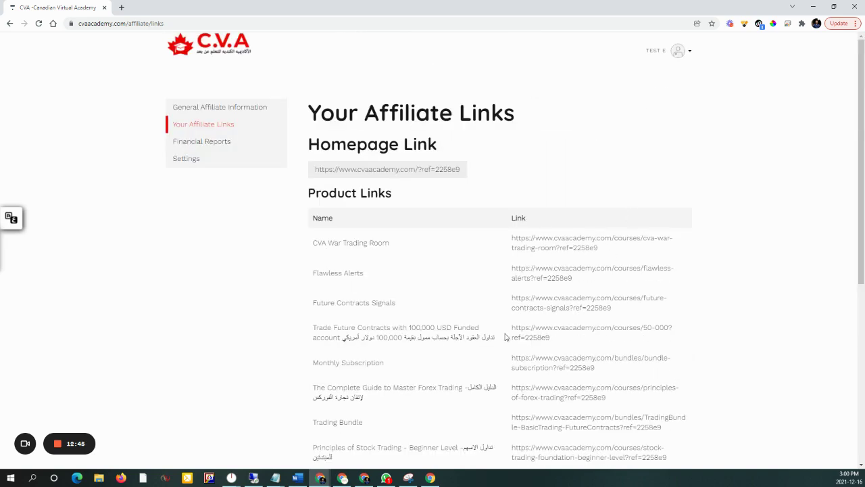
Highlight the affiliate link of the 100,000 USD funded account product, clear the selection, and return to the affiliate Settings page.
{"action": "left_click_drag", "start_coordinate": [506, 334], "coordinate": [564, 343]}
{"action": "left_click", "coordinate": [563, 343]}
{"action": "left_click", "coordinate": [190, 159]}
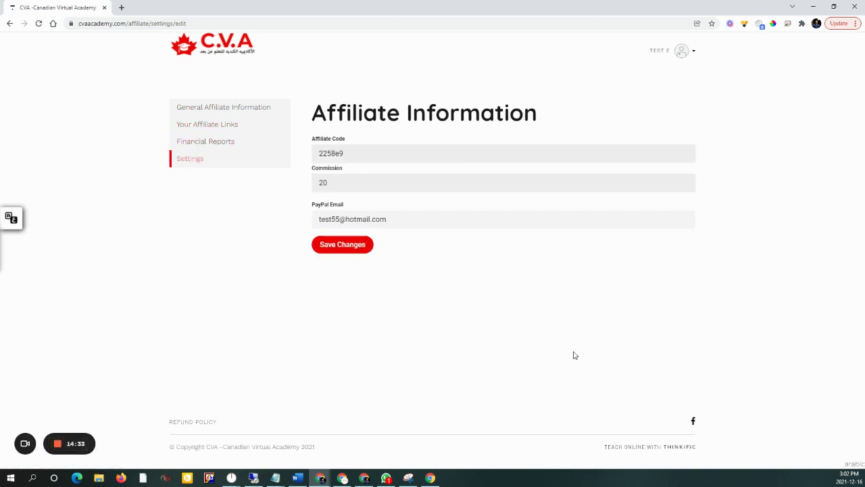